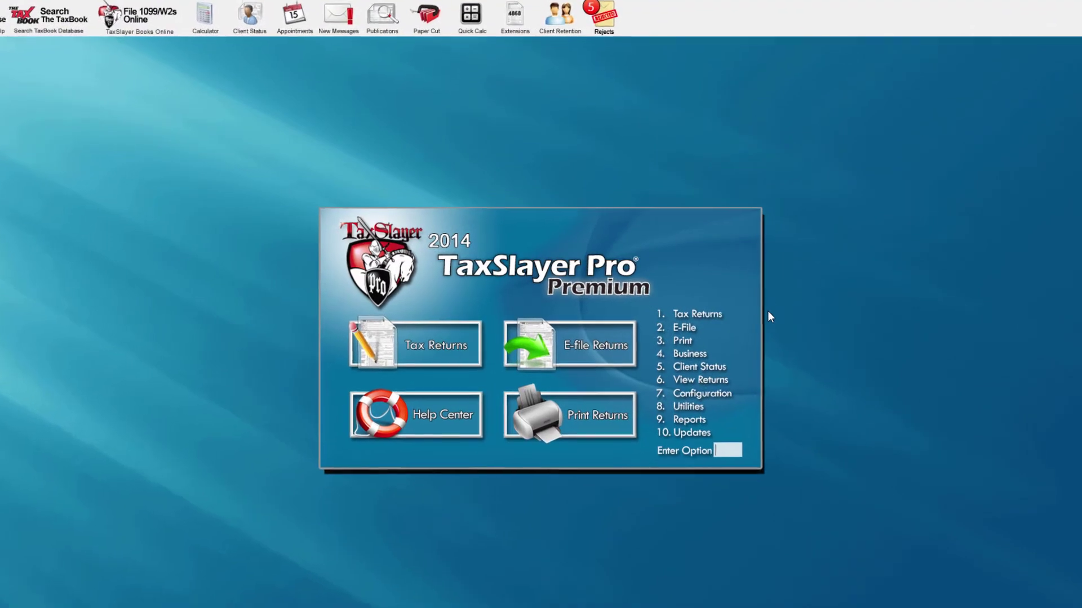
- Open the 1120S S-Corporation business return for DANA INC and accept the preset preparer code
{"action": "left_click", "coordinate": [707, 364]}
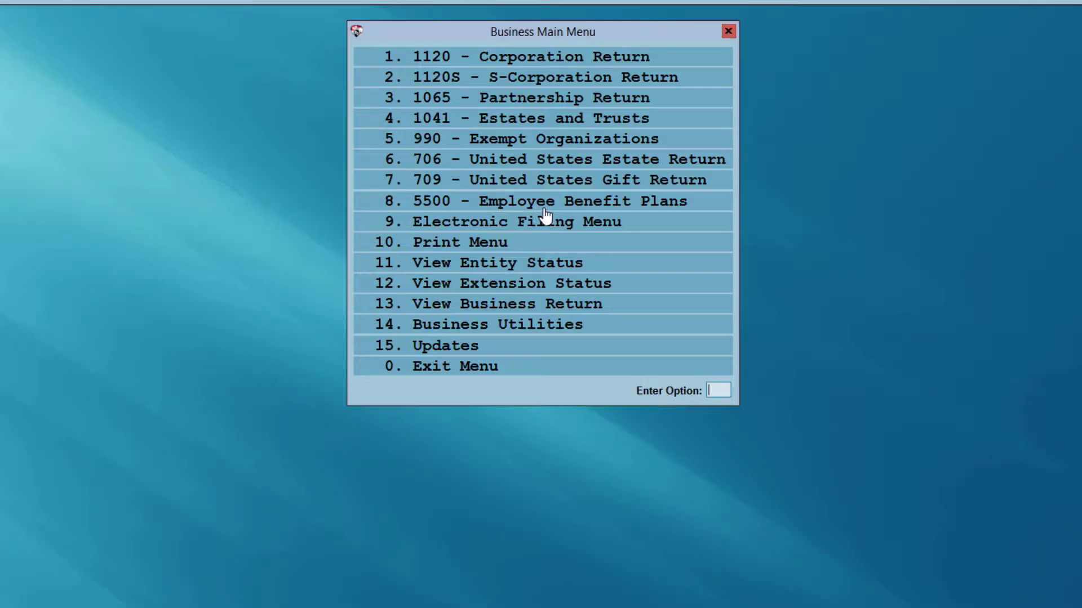
{"action": "left_click", "coordinate": [467, 83]}
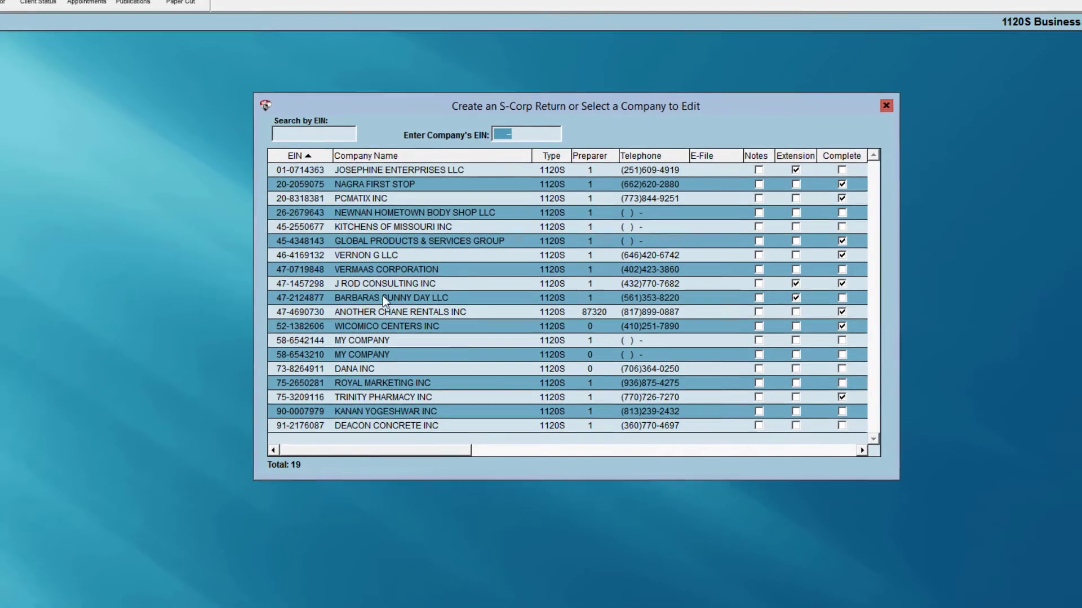
{"action": "double_click", "coordinate": [366, 365]}
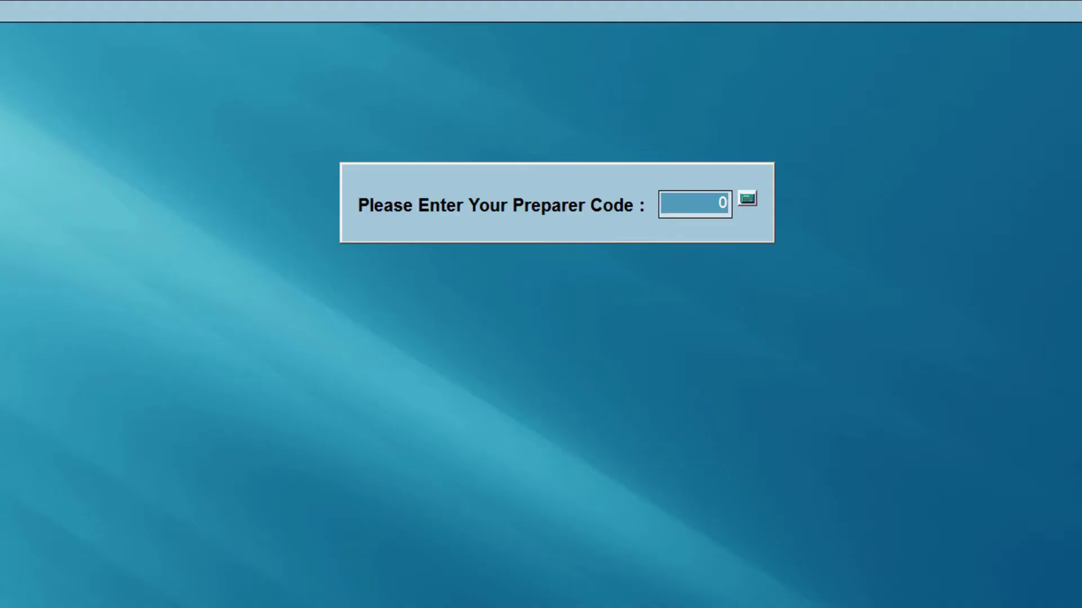
{"action": "key", "text": "Return"}
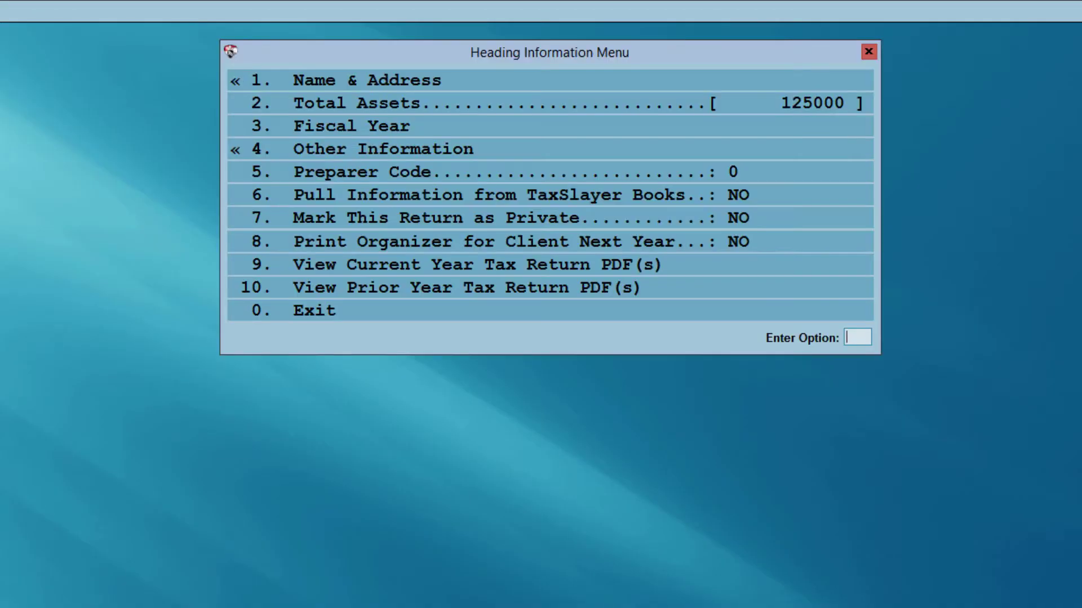
- Review the company's name and address details and the source of total assets in the heading information
{"action": "left_click", "coordinate": [289, 84]}
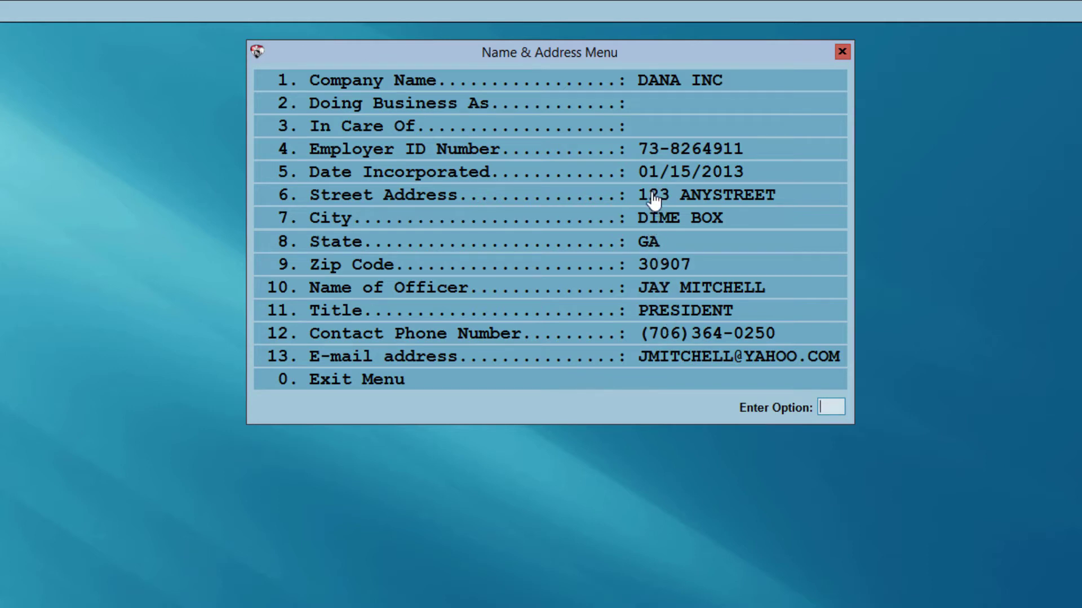
{"action": "left_click", "coordinate": [572, 389]}
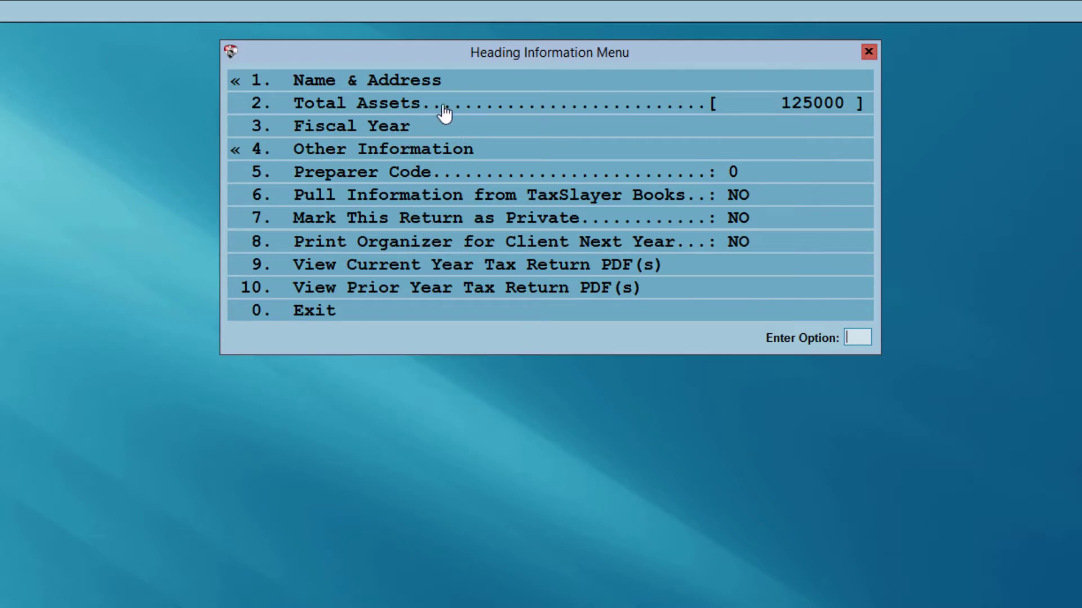
{"action": "left_click", "coordinate": [553, 110]}
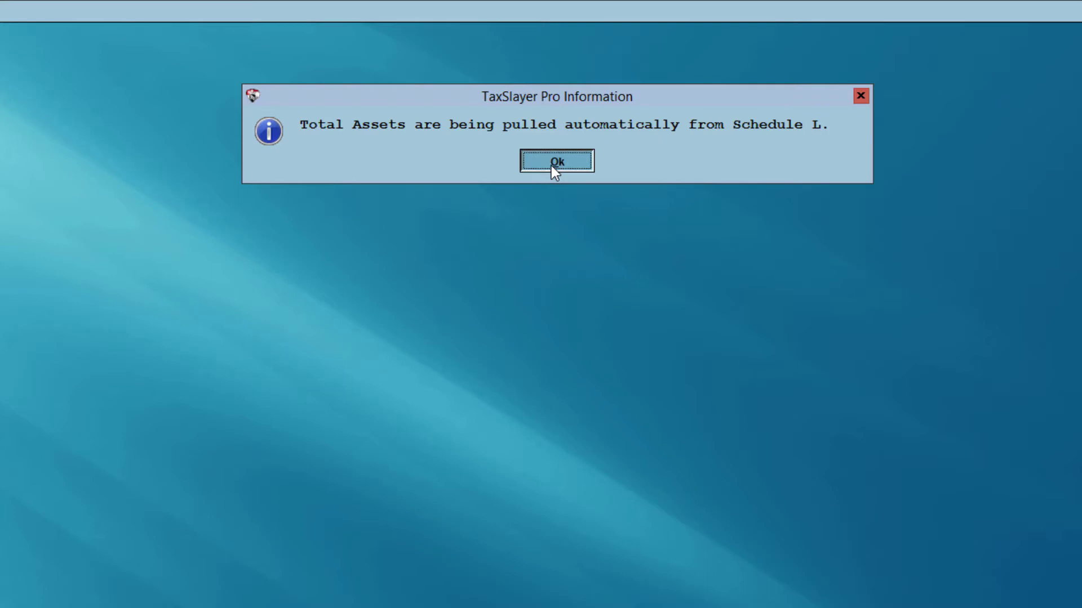
{"action": "left_click", "coordinate": [551, 166]}
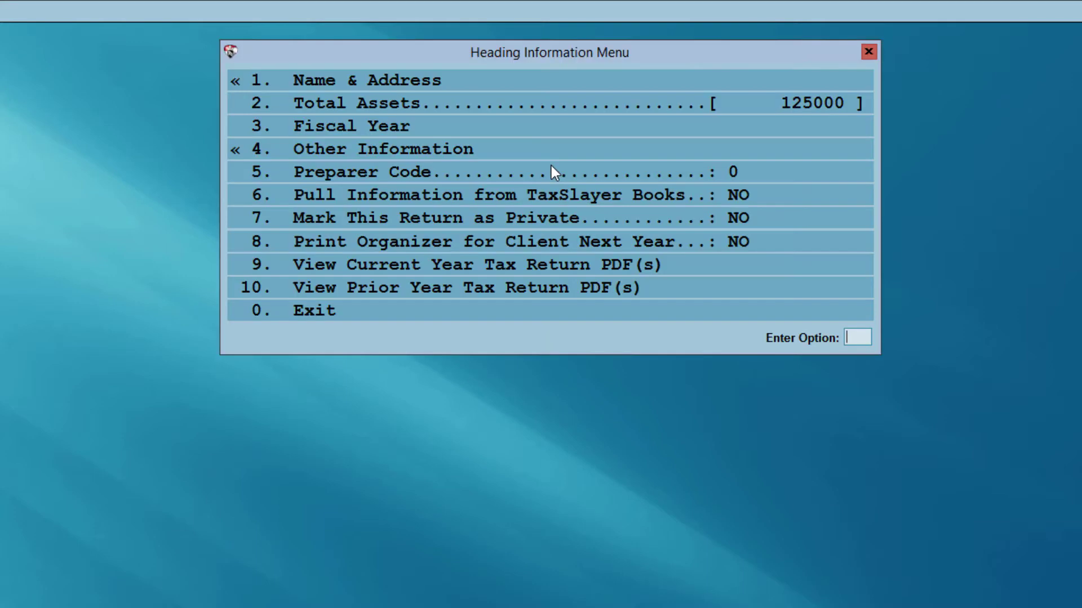
- Review the heading's other information, including the principal business code and description, and leave the heading information
{"action": "left_click", "coordinate": [402, 155]}
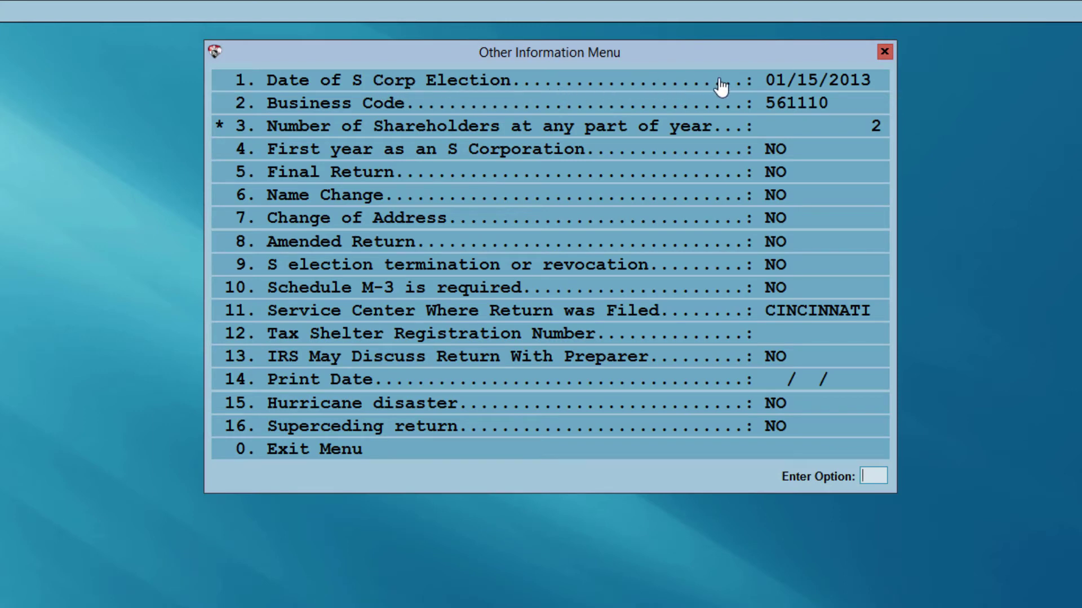
{"action": "left_click", "coordinate": [671, 107]}
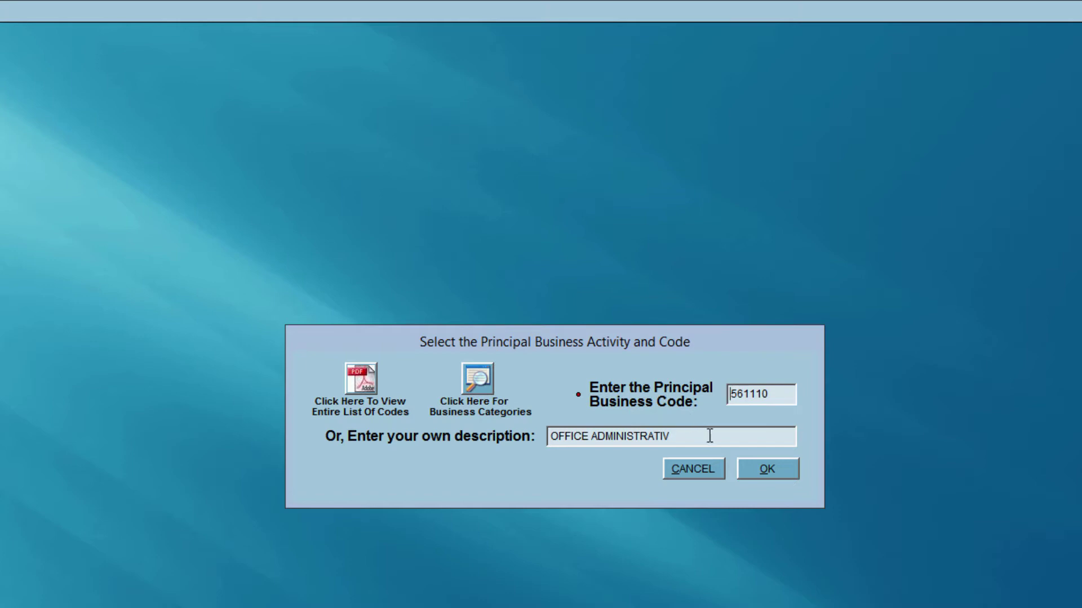
{"action": "left_click", "coordinate": [755, 473]}
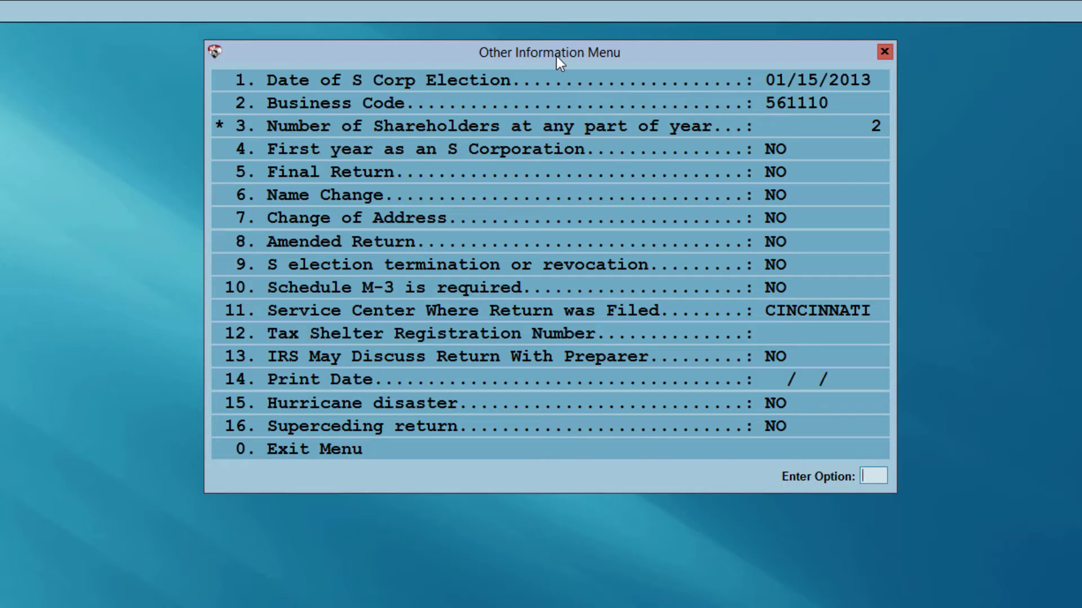
{"action": "left_click", "coordinate": [436, 459]}
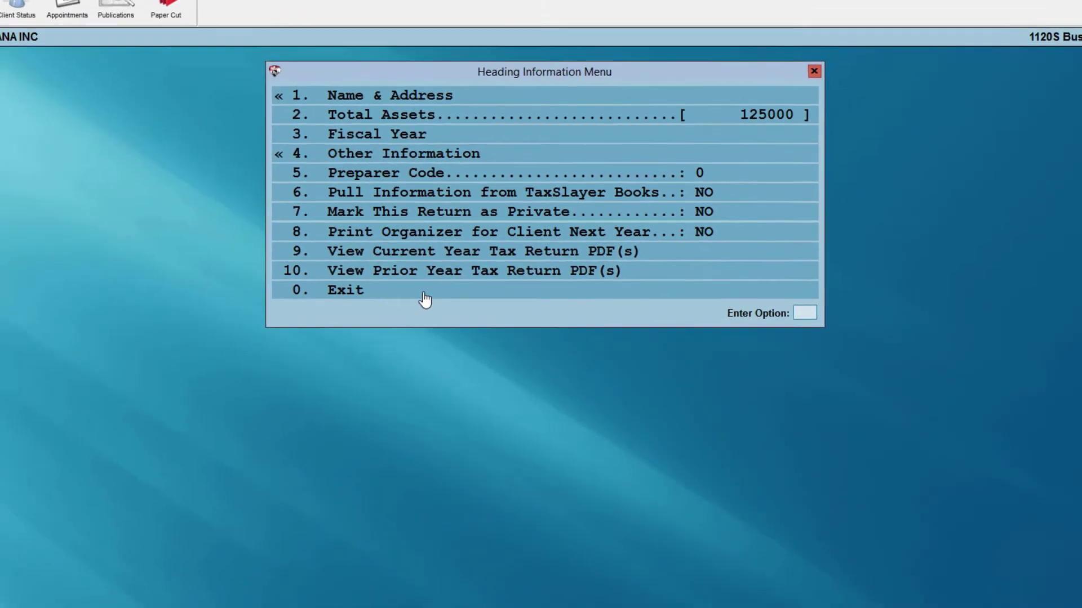
{"action": "left_click", "coordinate": [423, 296]}
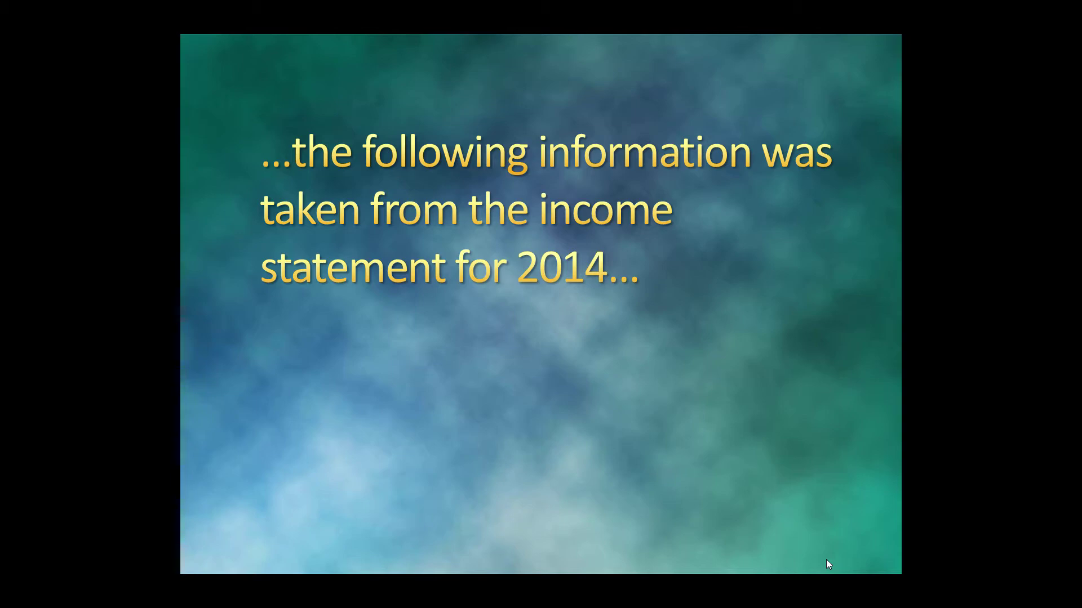
{"action": "key", "text": "Right"}
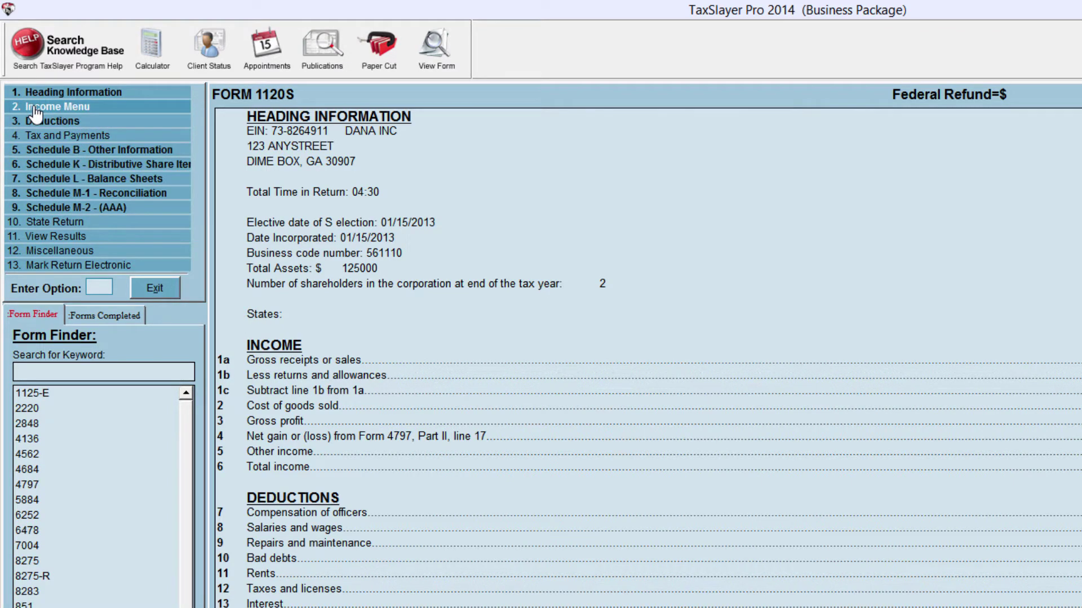
- Check the gross receipts or sales entry in the return's income section and leave that section
{"action": "left_click", "coordinate": [35, 110]}
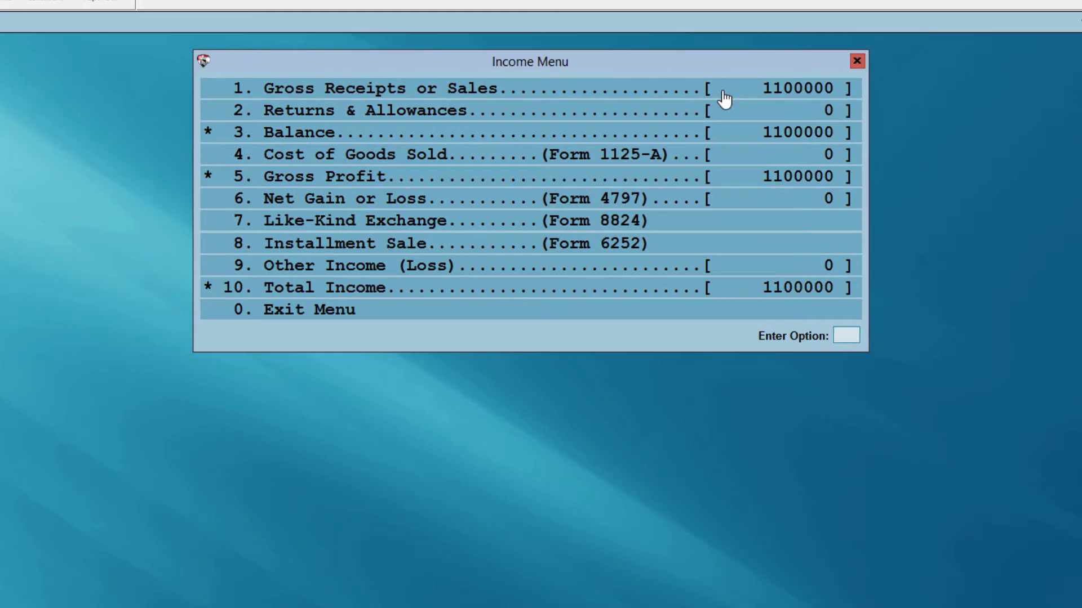
{"action": "left_click", "coordinate": [568, 97]}
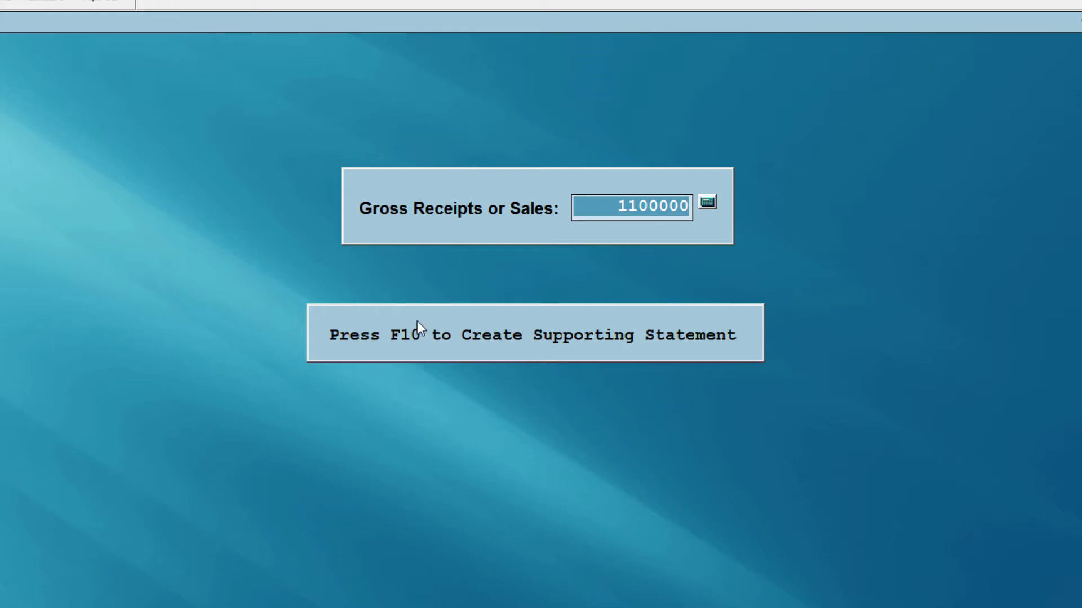
{"action": "key", "text": "Return"}
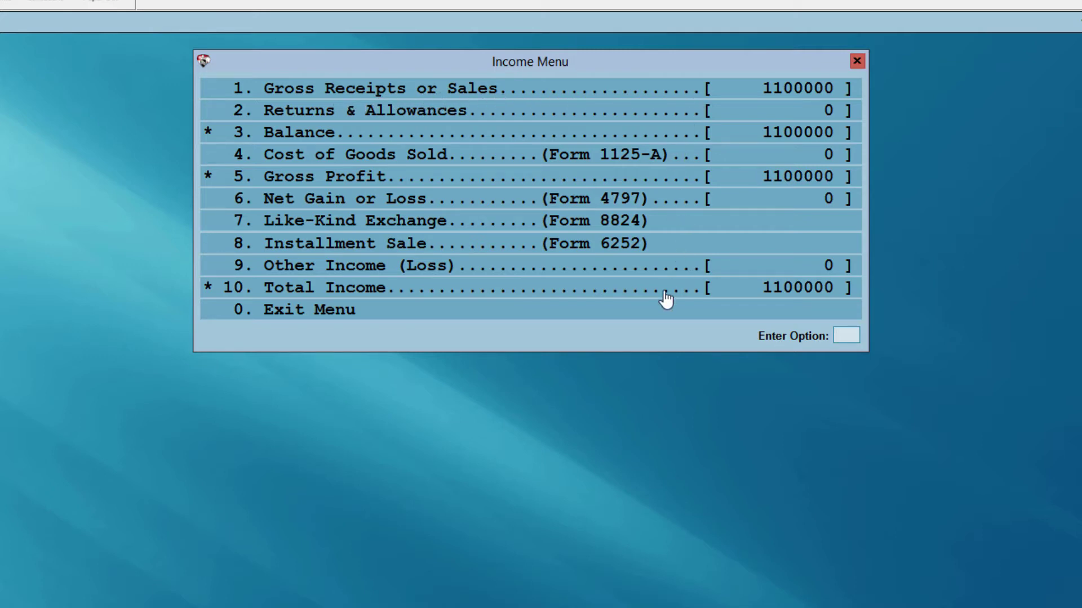
{"action": "left_click", "coordinate": [552, 319]}
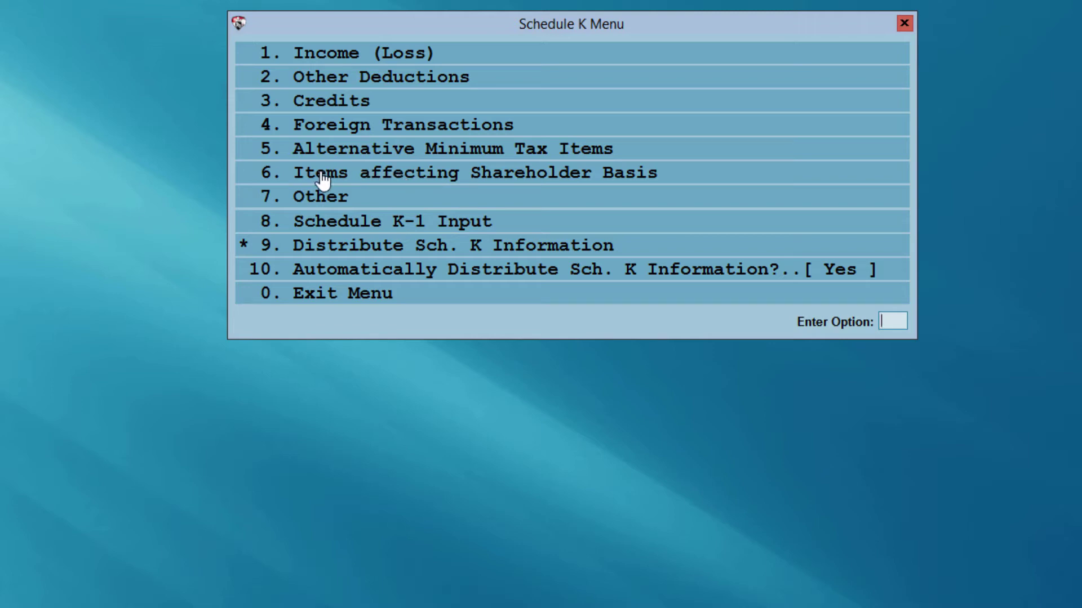
- Review the Schedule K items affecting shareholder basis and open the Schedule K income (loss) entries
{"action": "left_click", "coordinate": [370, 181]}
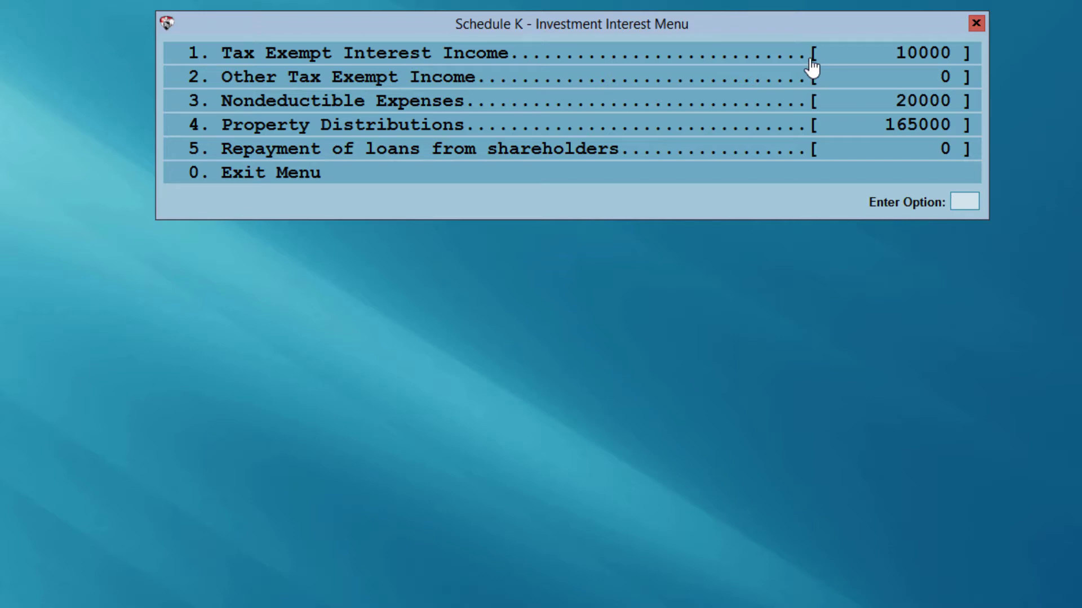
{"action": "left_click", "coordinate": [574, 179]}
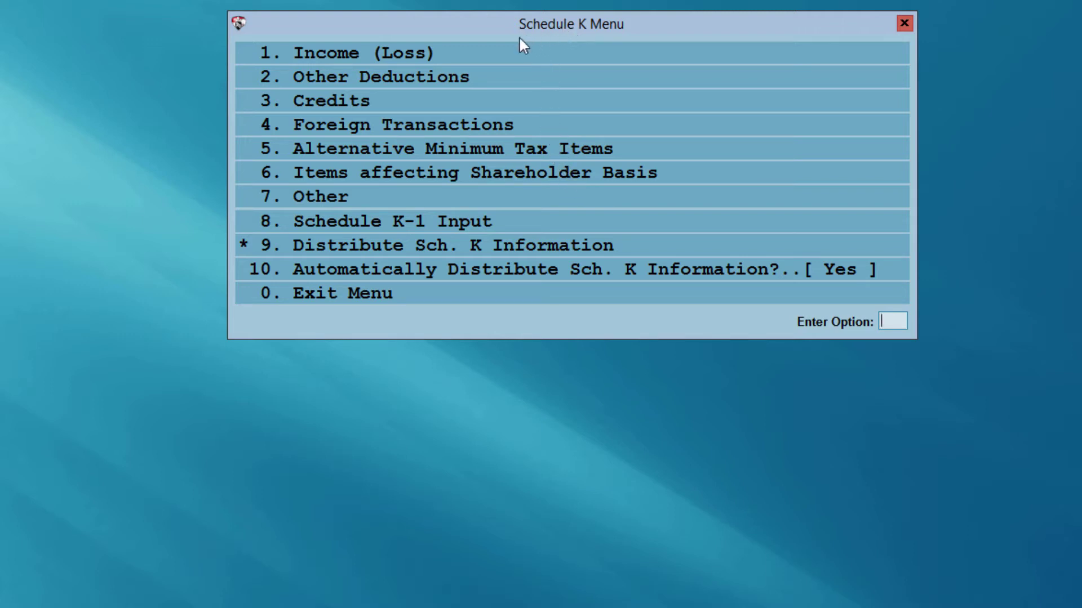
{"action": "left_click", "coordinate": [351, 55]}
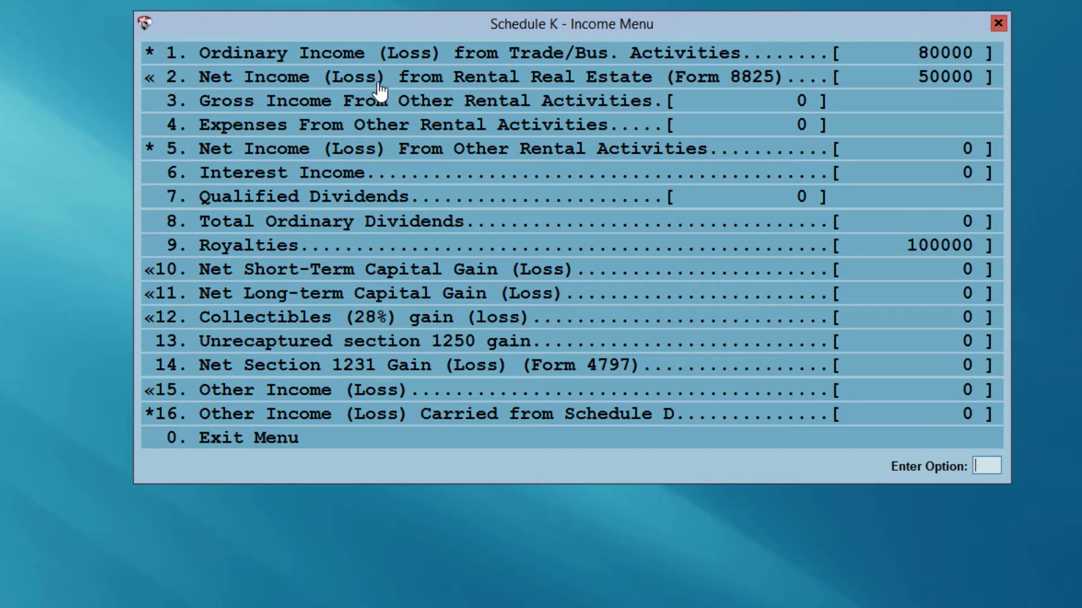
- Review the commercial rental property entry on Form 8825 and return to the Schedule K income entries
{"action": "left_click", "coordinate": [548, 82]}
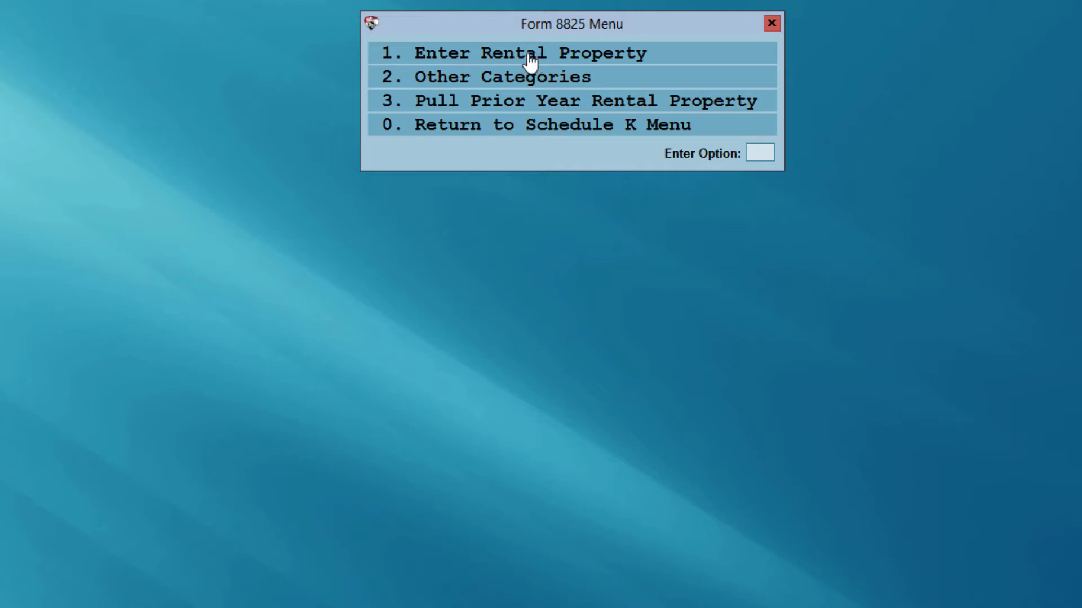
{"action": "left_click", "coordinate": [532, 62]}
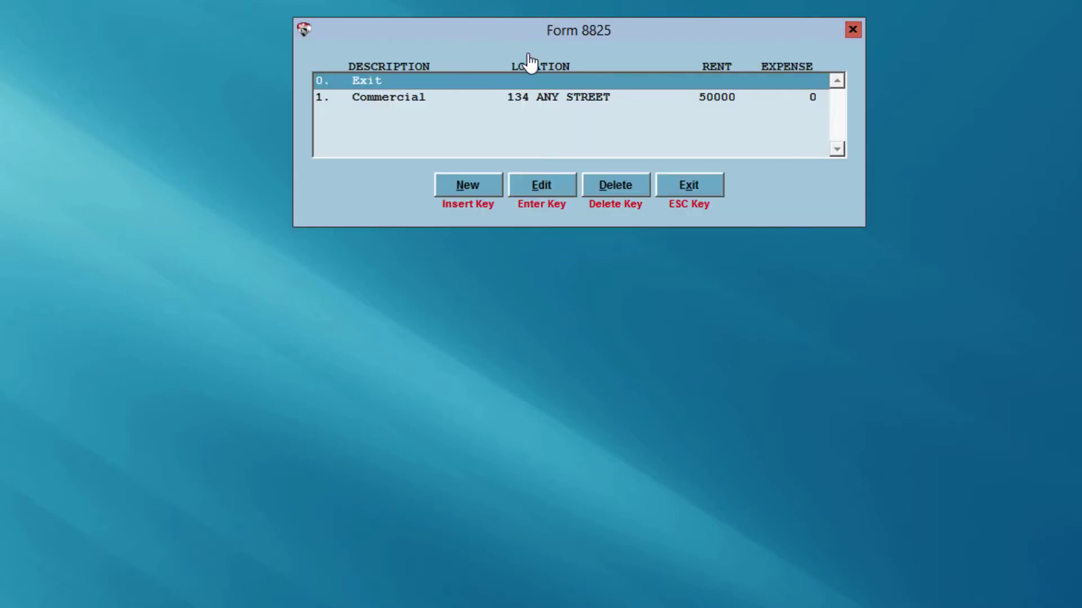
{"action": "left_click", "coordinate": [435, 110]}
{"action": "double_click", "coordinate": [435, 110]}
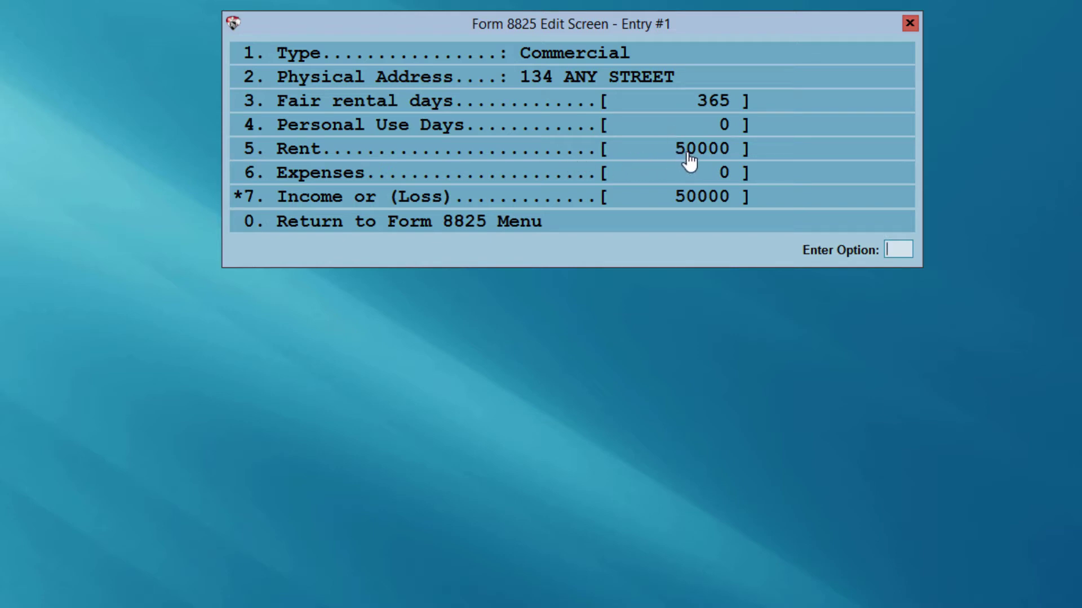
{"action": "left_click", "coordinate": [613, 228]}
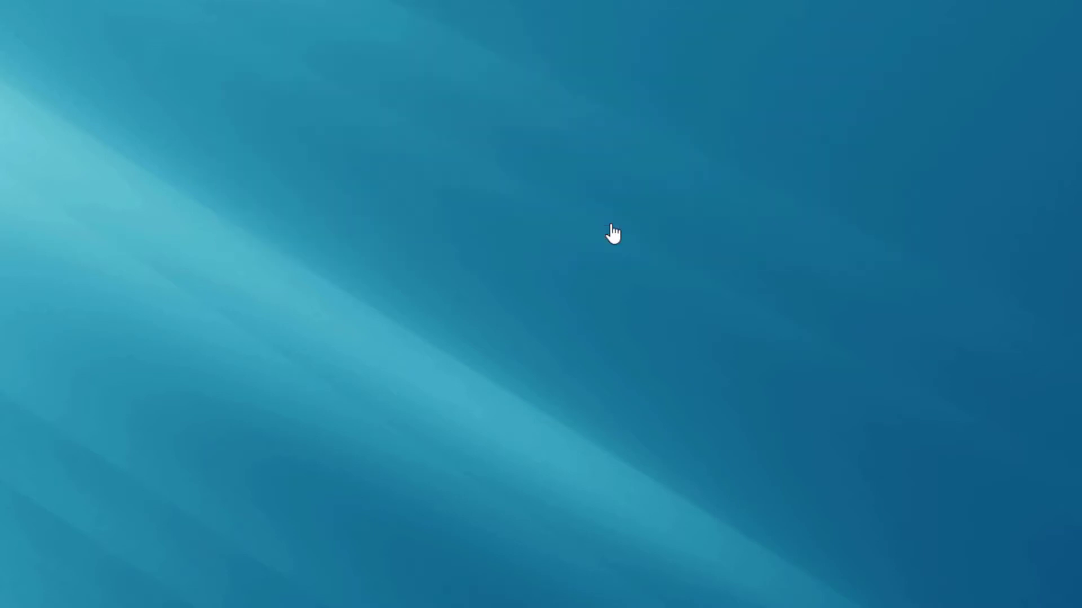
{"action": "left_click", "coordinate": [683, 191]}
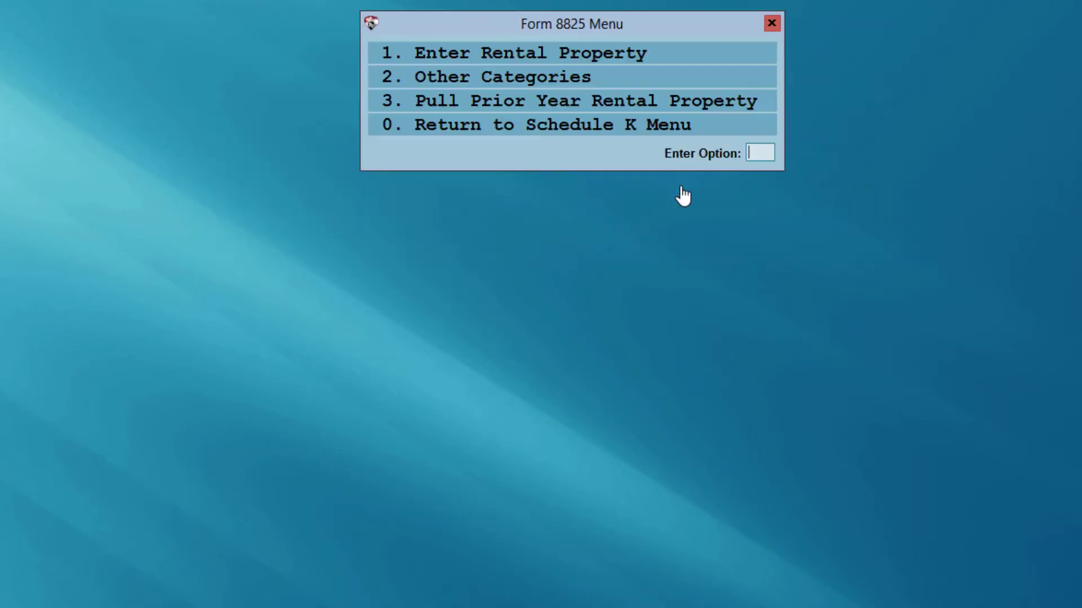
{"action": "left_click", "coordinate": [613, 138]}
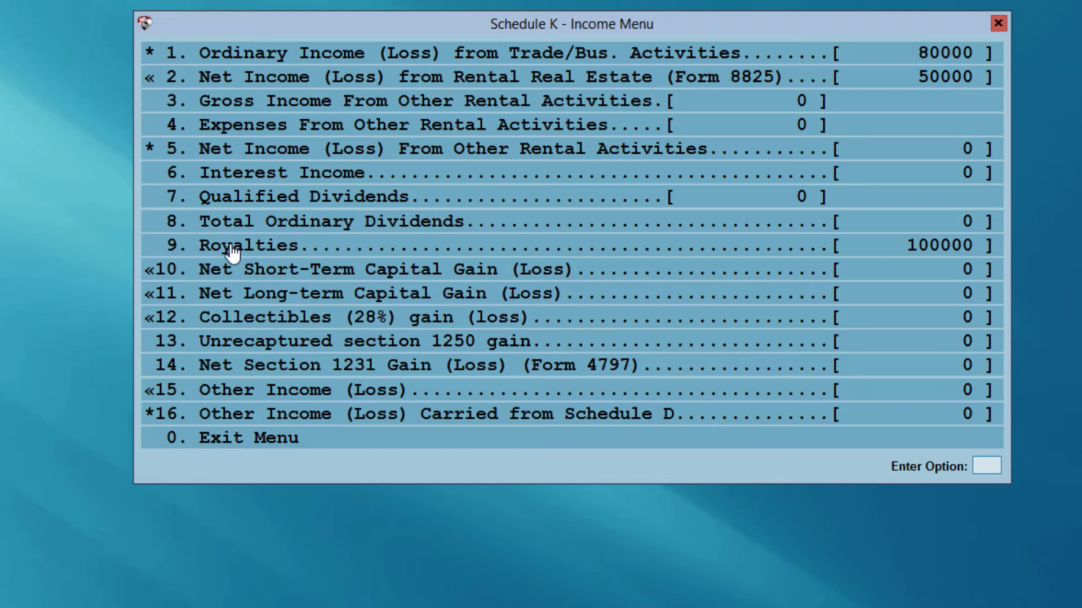
- Check the royalty income entry on Schedule K and return to the main Form 1120S overview
{"action": "left_click", "coordinate": [266, 251]}
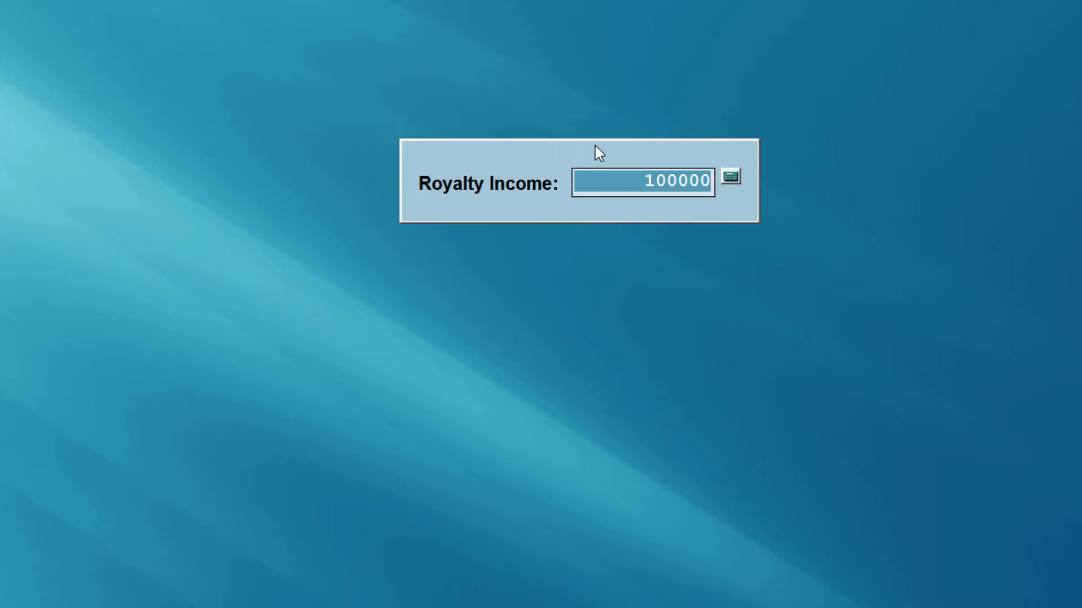
{"action": "key", "text": "Return"}
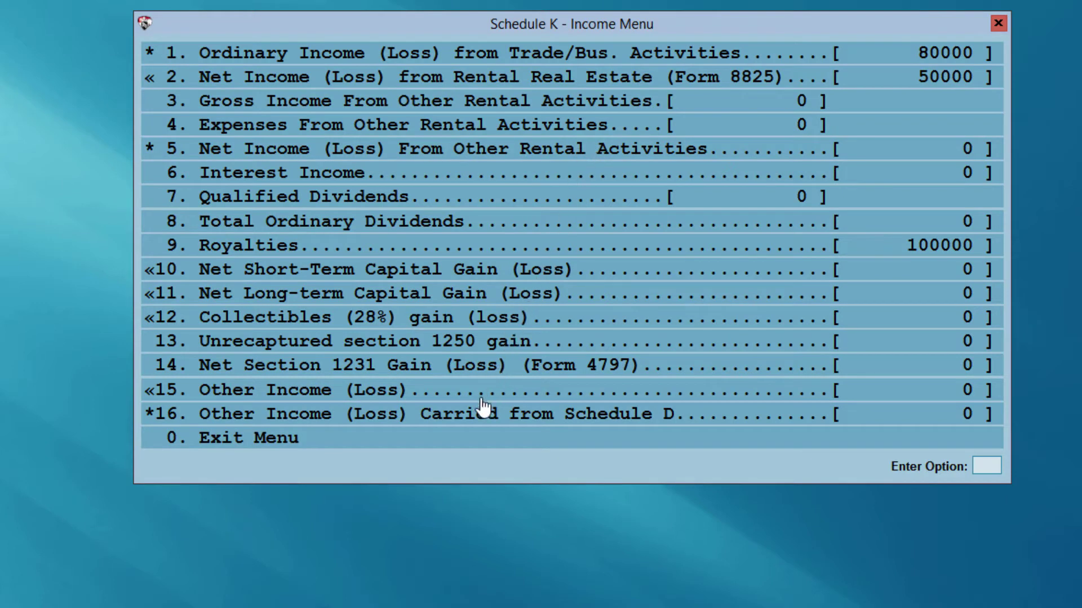
{"action": "left_click", "coordinate": [463, 441]}
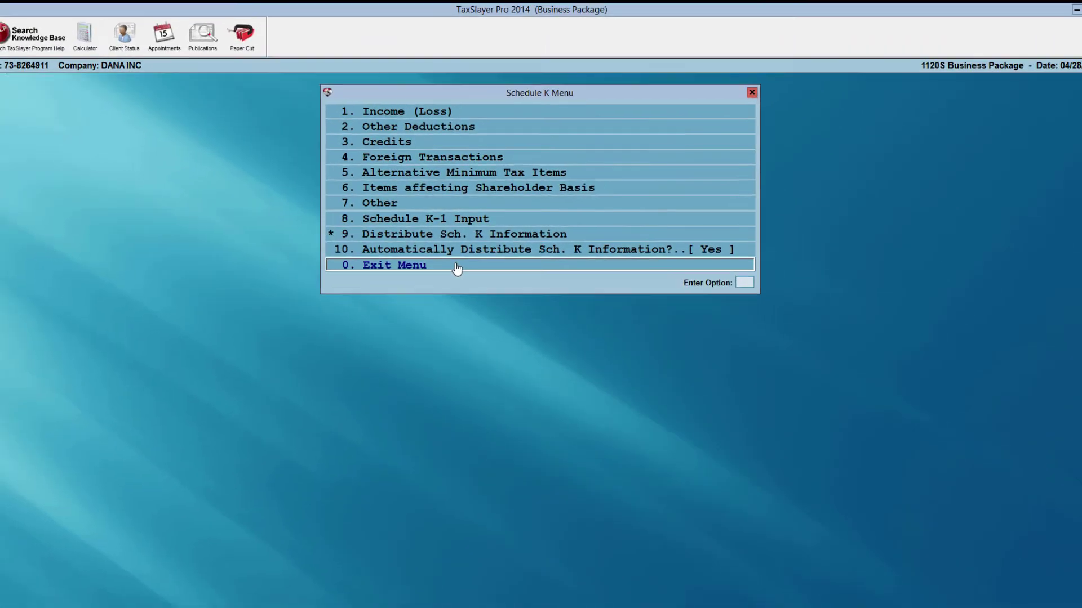
{"action": "left_click", "coordinate": [445, 300]}
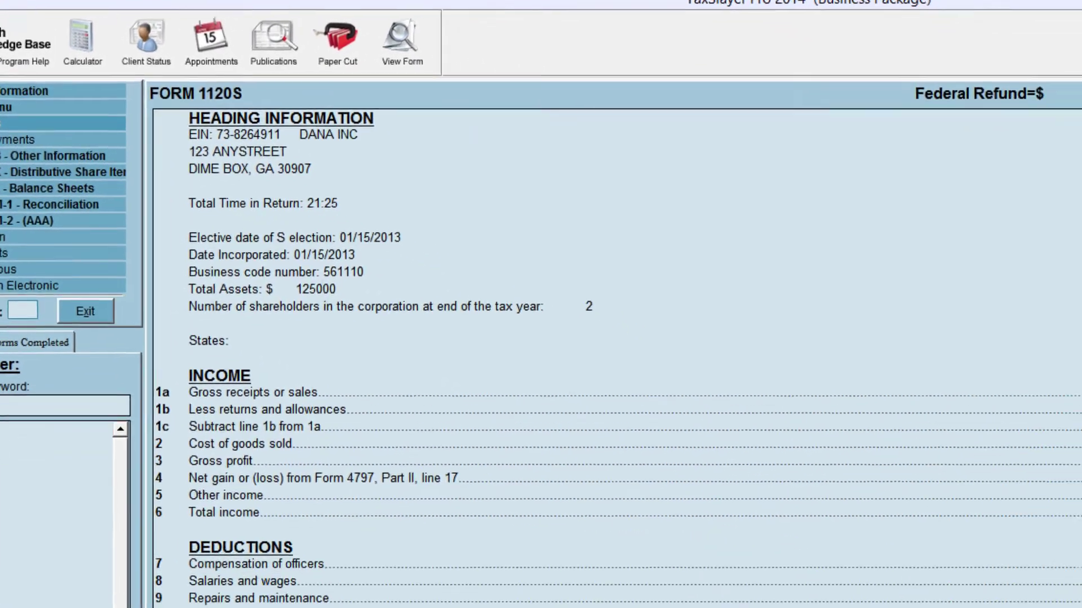
- Review the deductions and the supporting statement for other deductions, and close the statement
{"action": "left_click", "coordinate": [62, 165]}
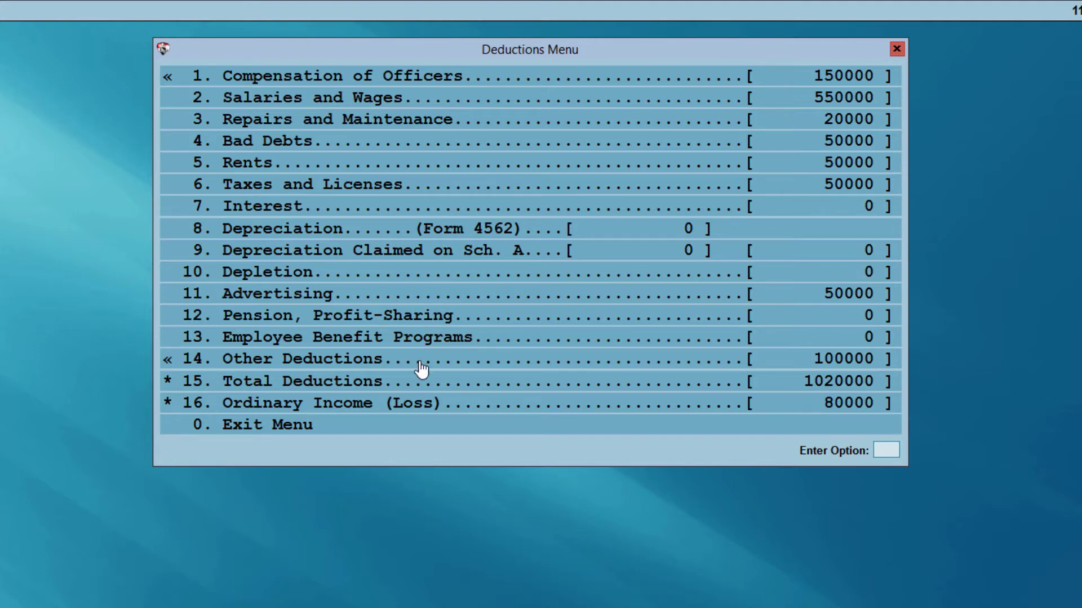
{"action": "left_click", "coordinate": [254, 366]}
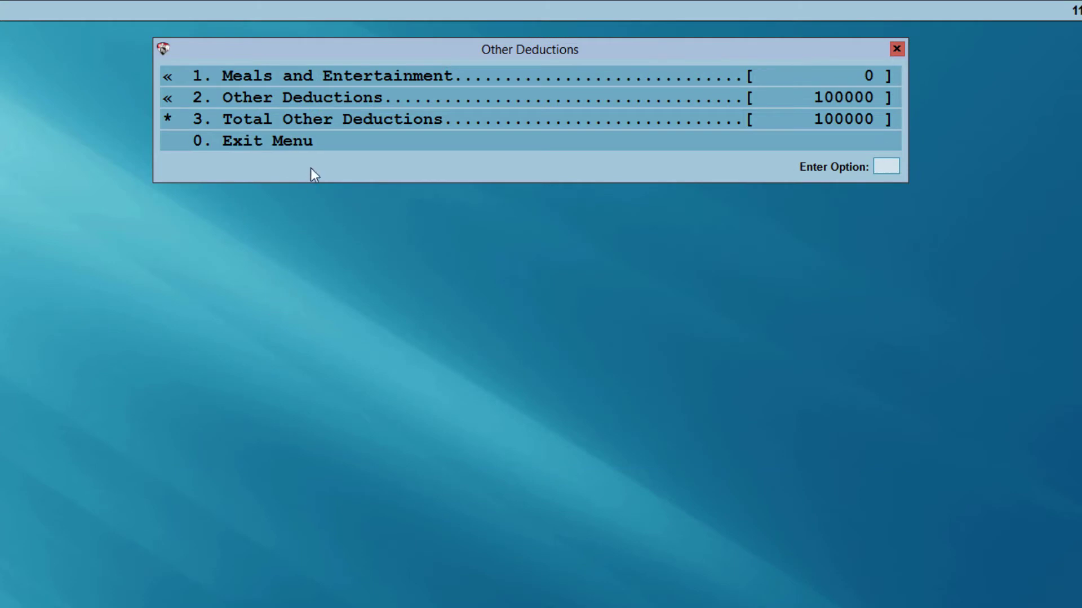
{"action": "left_click", "coordinate": [336, 101]}
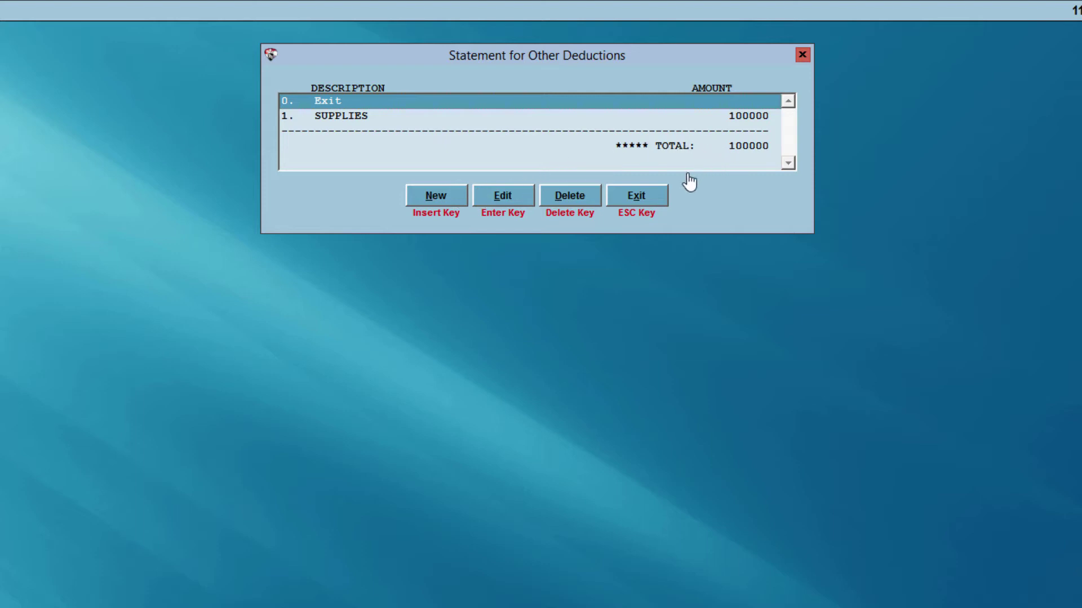
{"action": "left_click", "coordinate": [645, 206]}
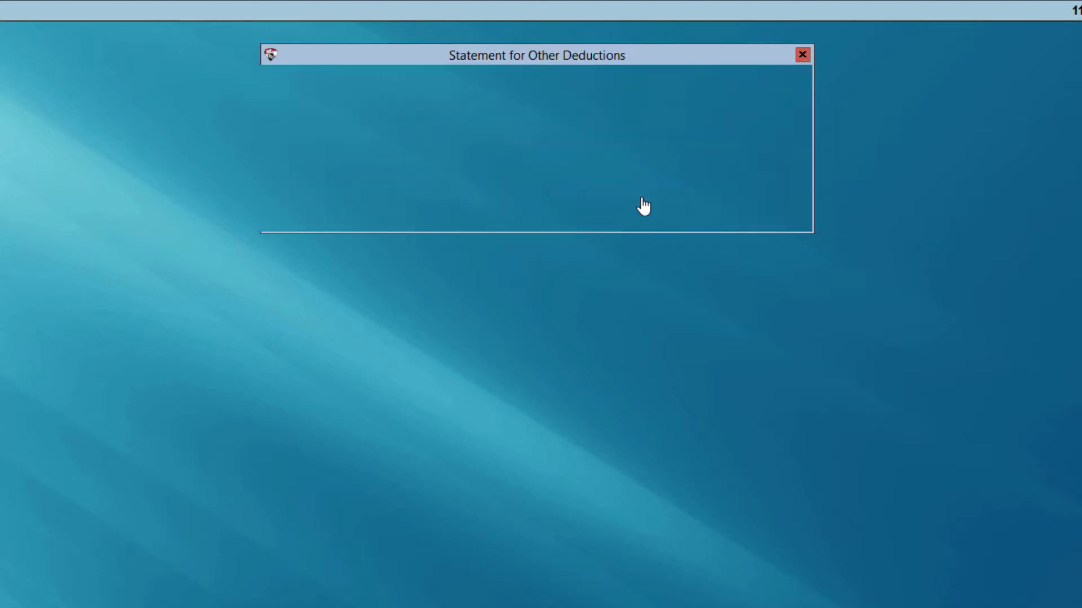
- Check the deduction totals, close the deductions entries and return to the main Form 1120S overview
{"action": "left_click", "coordinate": [611, 145]}
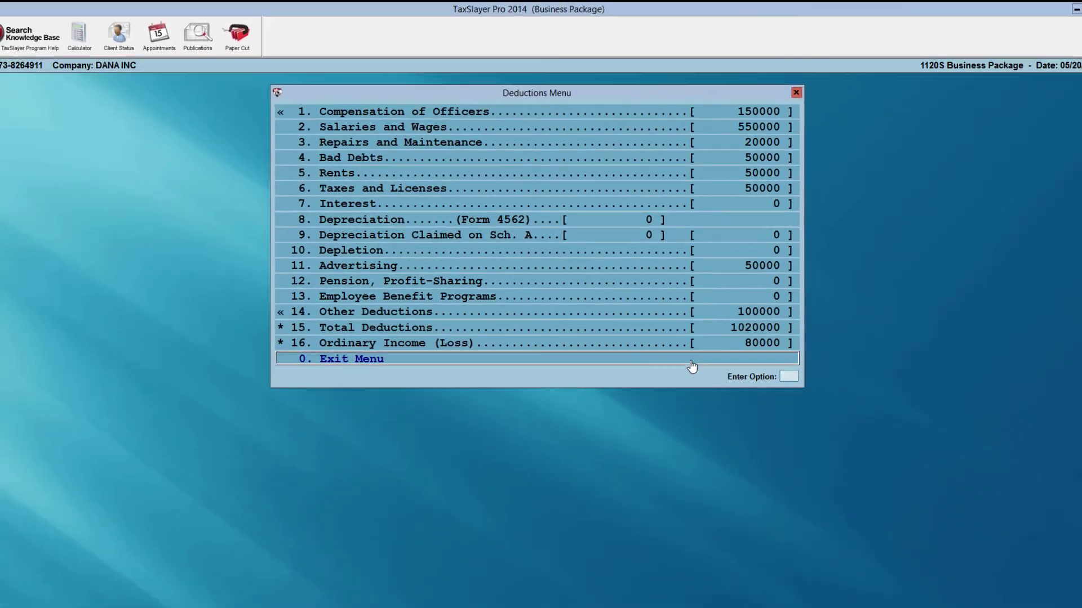
{"action": "left_click", "coordinate": [724, 398]}
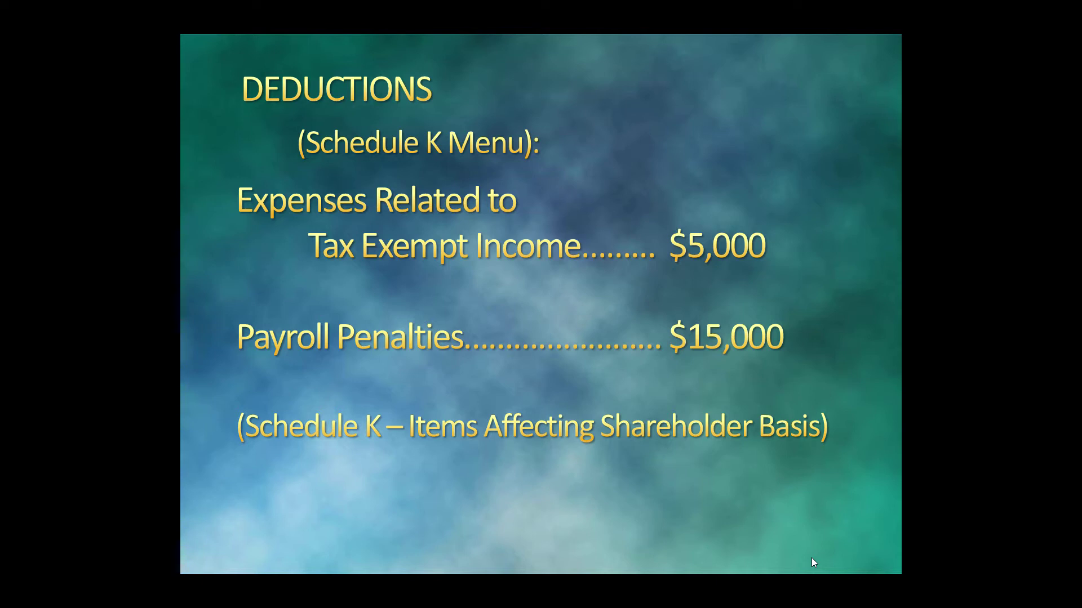
{"action": "left_click", "coordinate": [811, 558]}
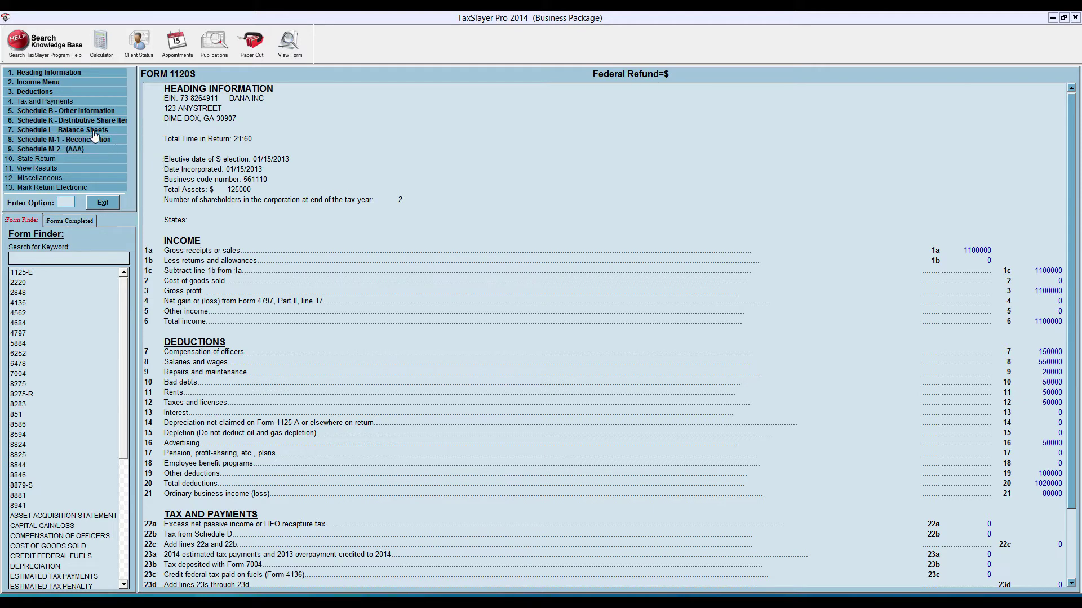
- Review the charitable contributions under Schedule K other deductions and return to the Schedule K options
{"action": "left_click", "coordinate": [62, 121]}
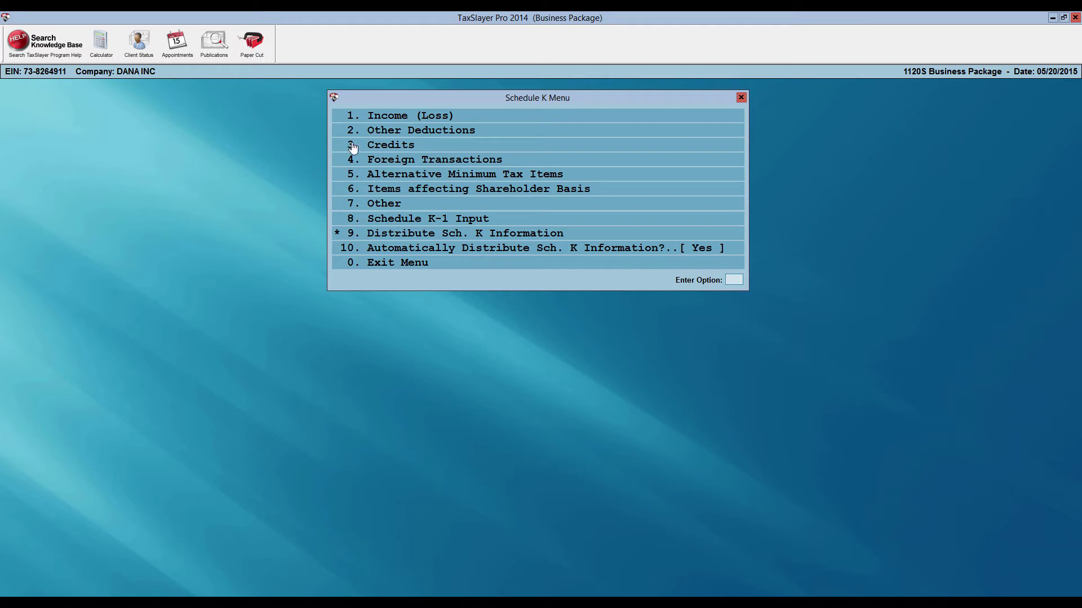
{"action": "left_click", "coordinate": [415, 134]}
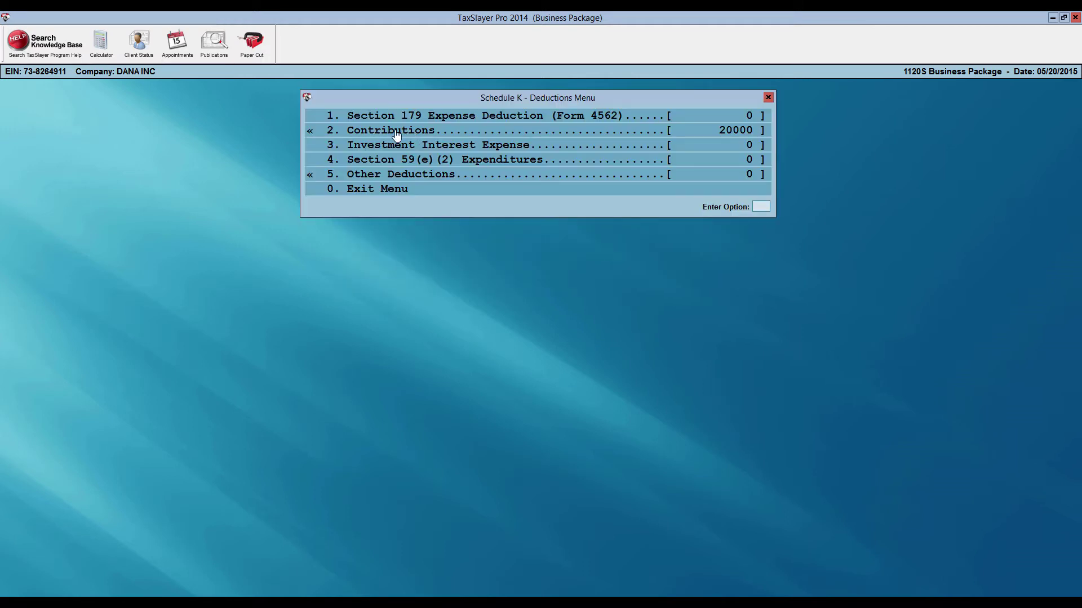
{"action": "left_click", "coordinate": [347, 132]}
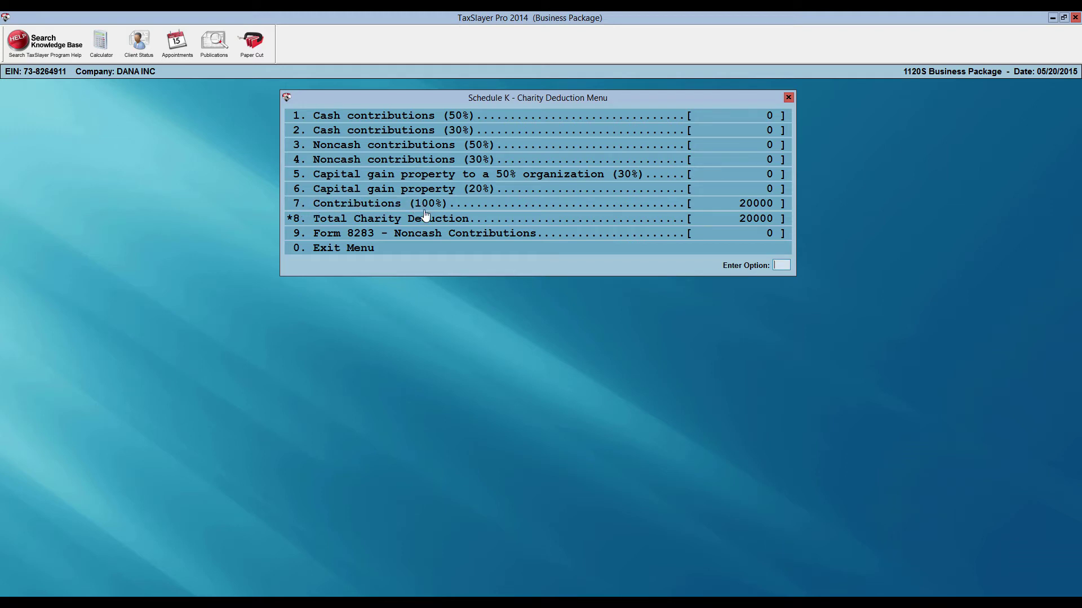
{"action": "left_click", "coordinate": [411, 254]}
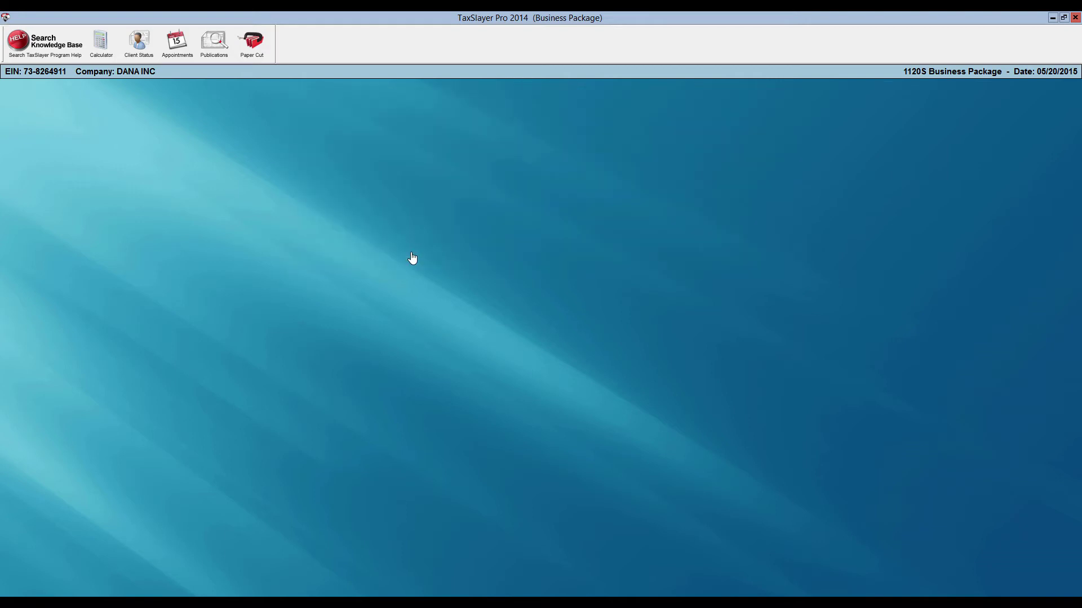
{"action": "left_click", "coordinate": [404, 195]}
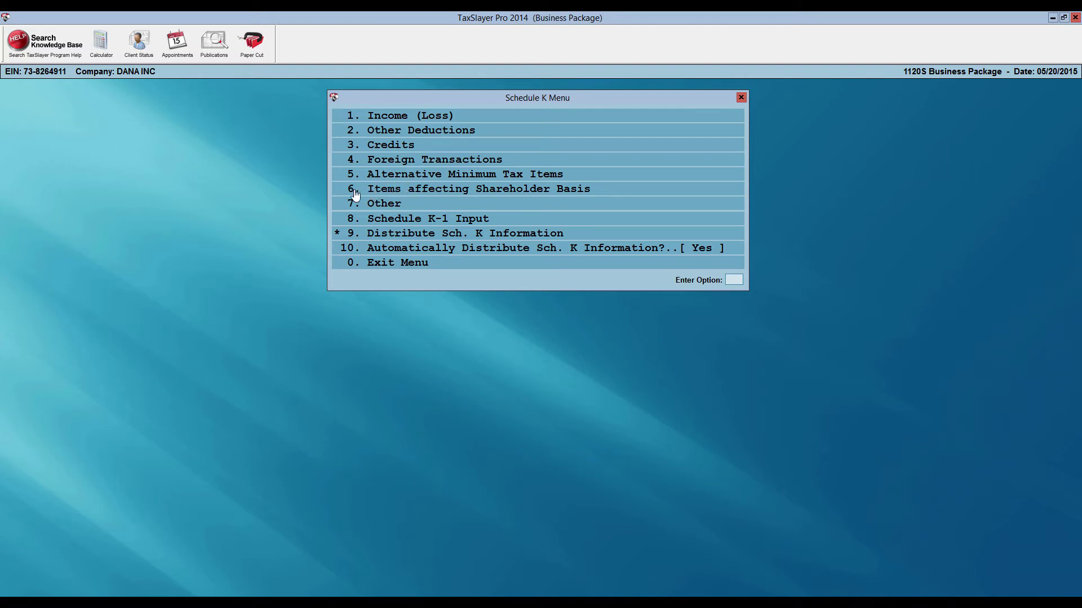
- Check the nondeductible expenses among the Schedule K items affecting shareholder basis and return to the Form 1120S overview
{"action": "left_click", "coordinate": [398, 192]}
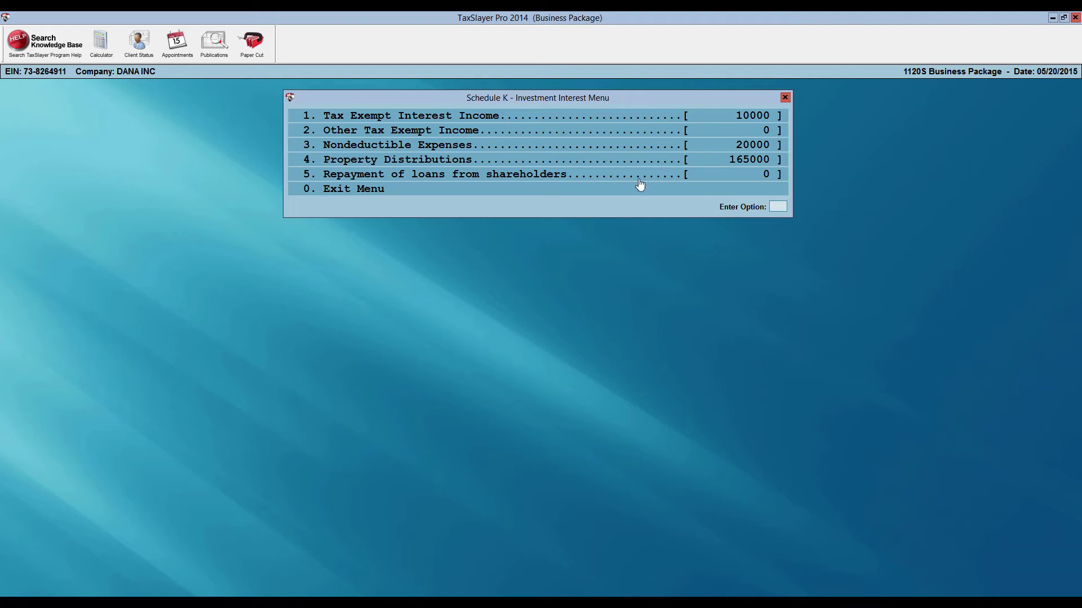
{"action": "left_click", "coordinate": [352, 189]}
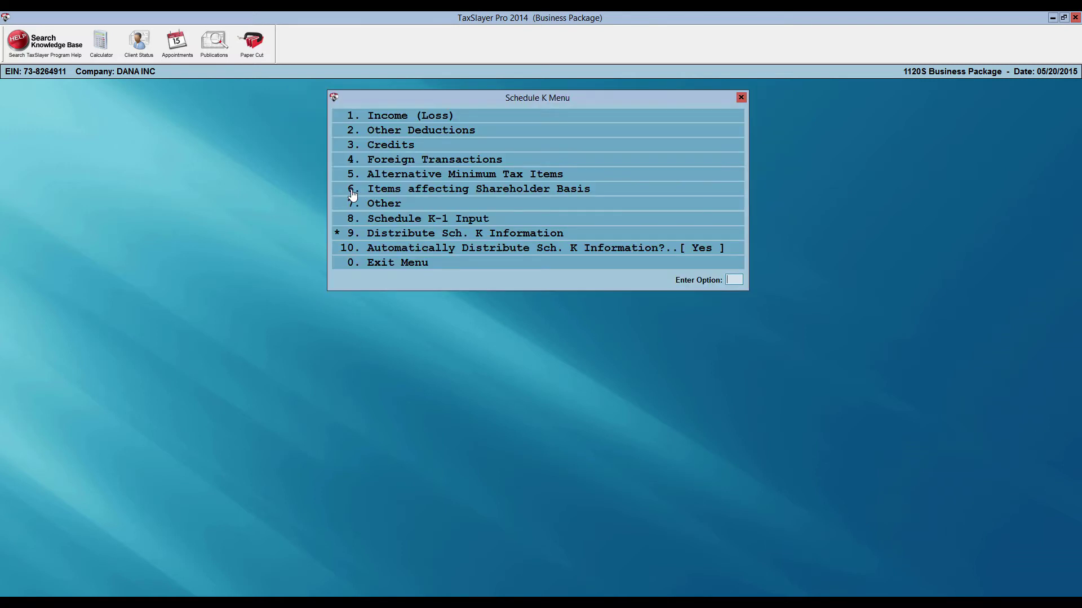
{"action": "left_click", "coordinate": [369, 265]}
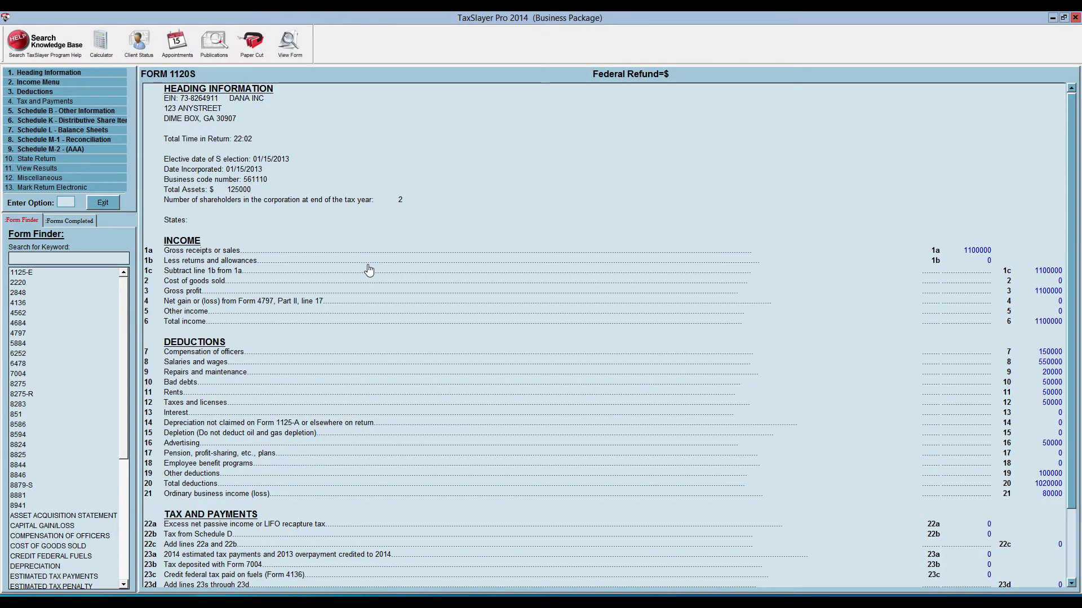
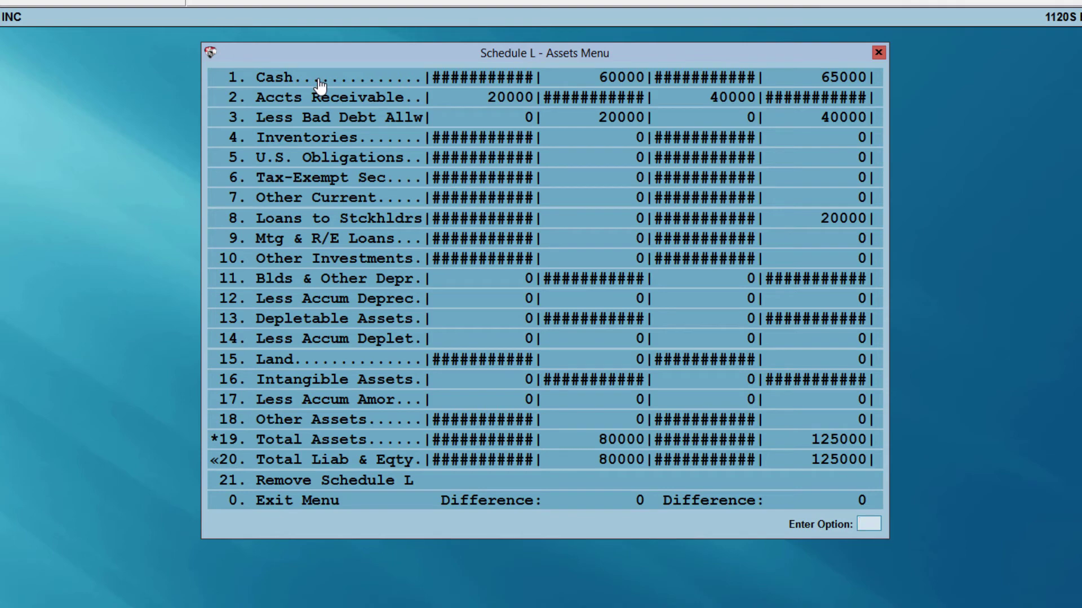
- Review the beginning and ending cash and accounts receivable entries in the Schedule L assets
{"action": "left_click", "coordinate": [320, 86]}
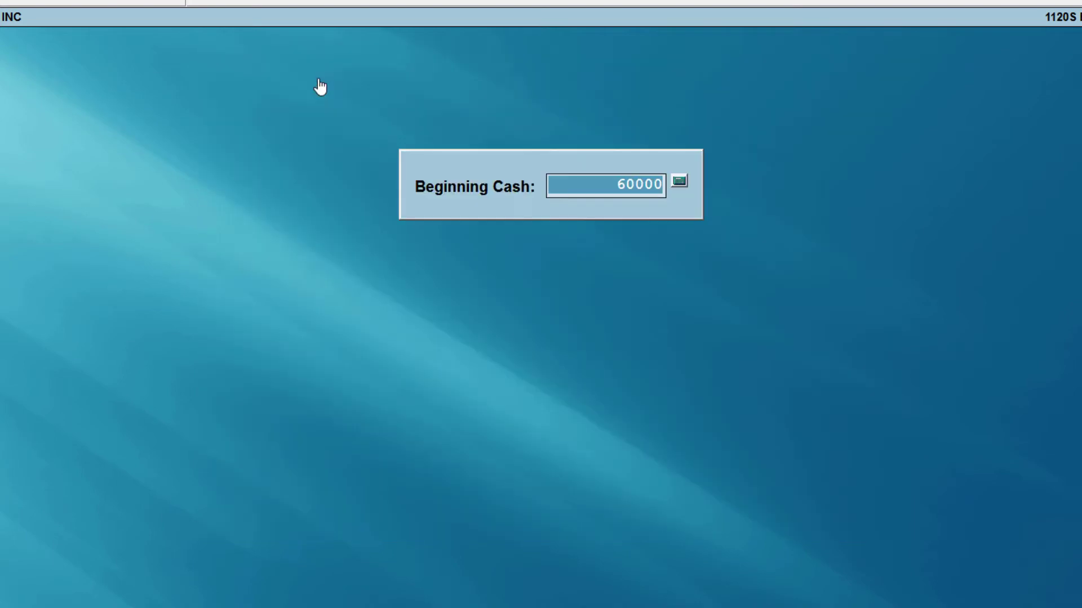
{"action": "key", "text": "Return"}
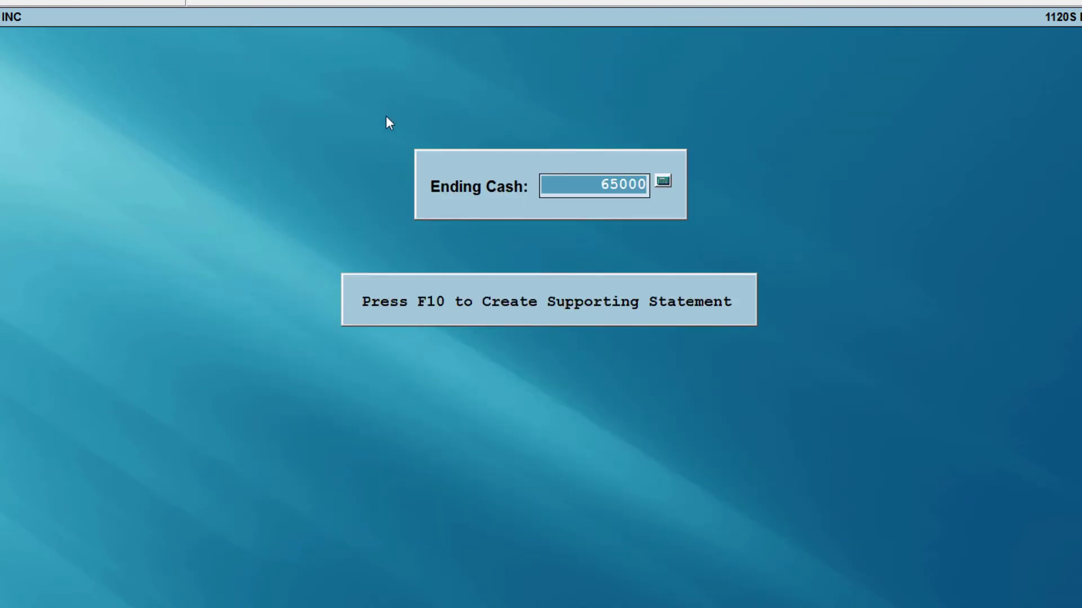
{"action": "key", "text": "Return"}
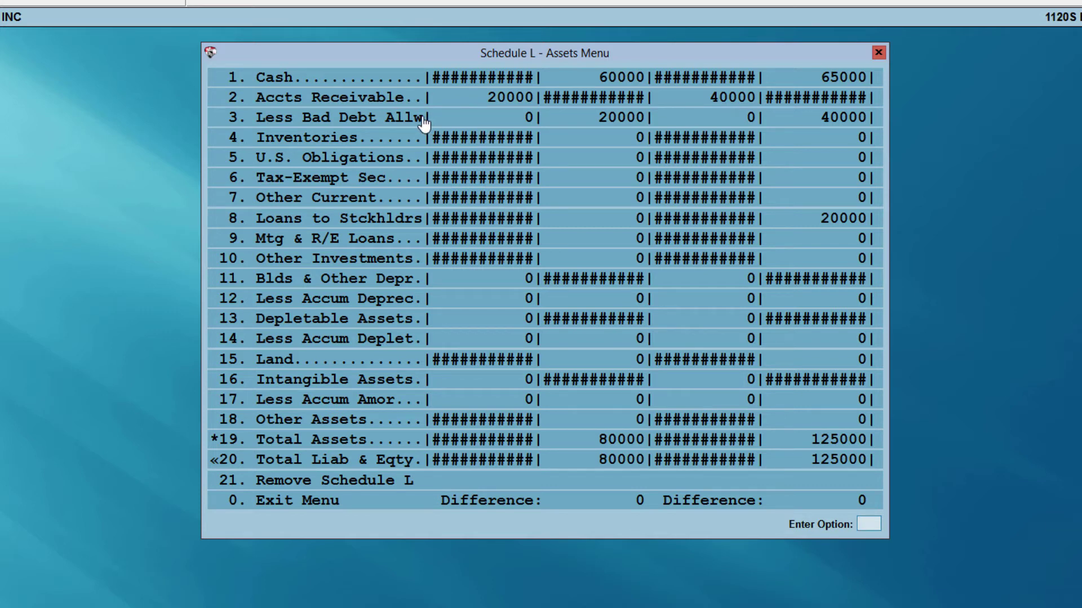
{"action": "left_click", "coordinate": [429, 100]}
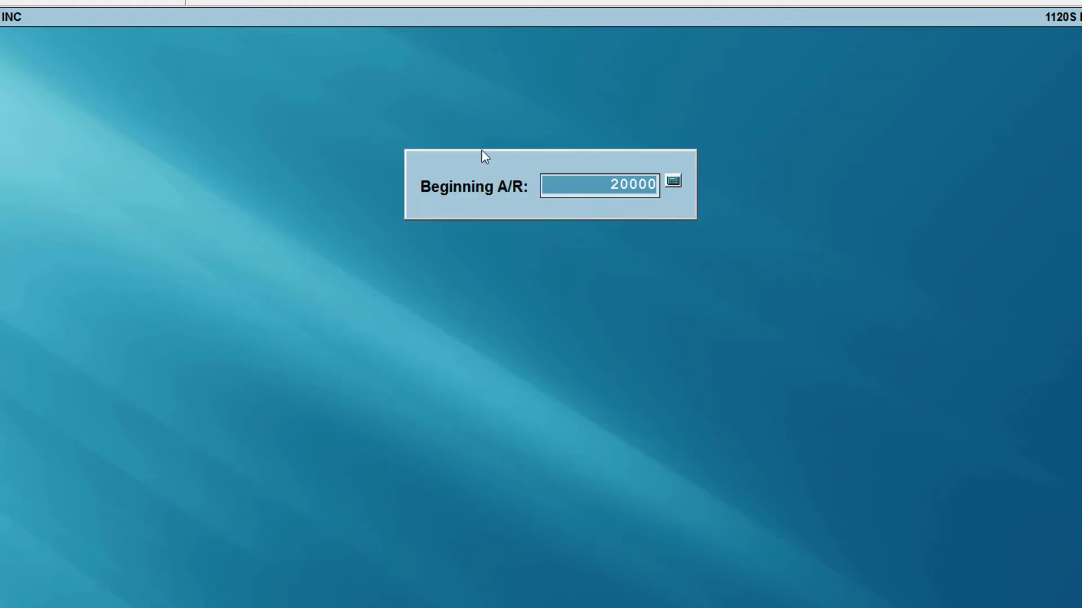
{"action": "key", "text": "Return"}
{"action": "key", "text": "Return"}
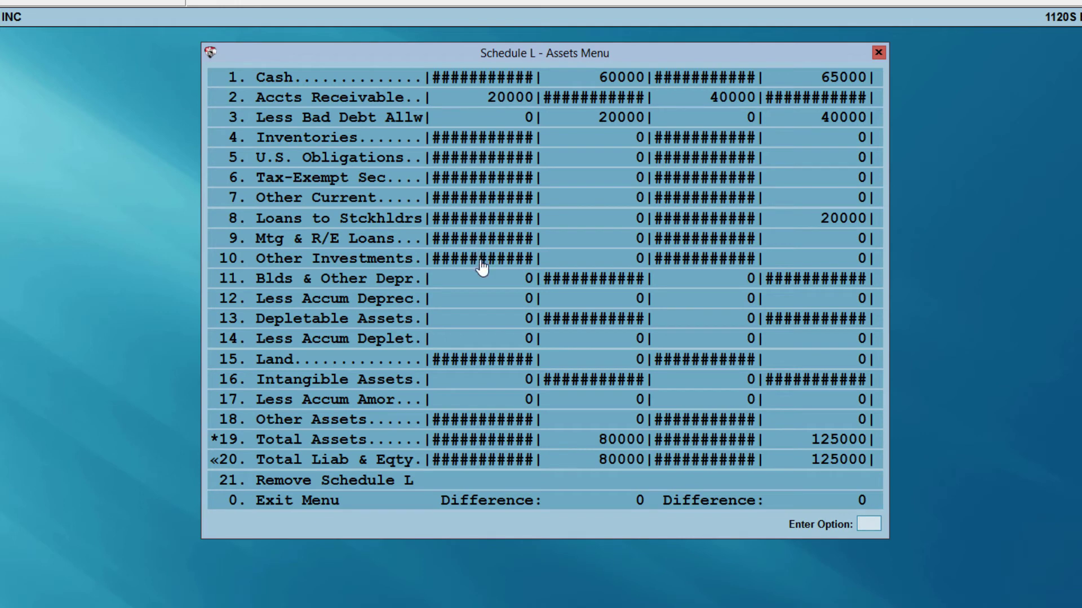
- Review the beginning and ending loans to stockholders in the Schedule L assets
{"action": "left_click", "coordinate": [473, 226]}
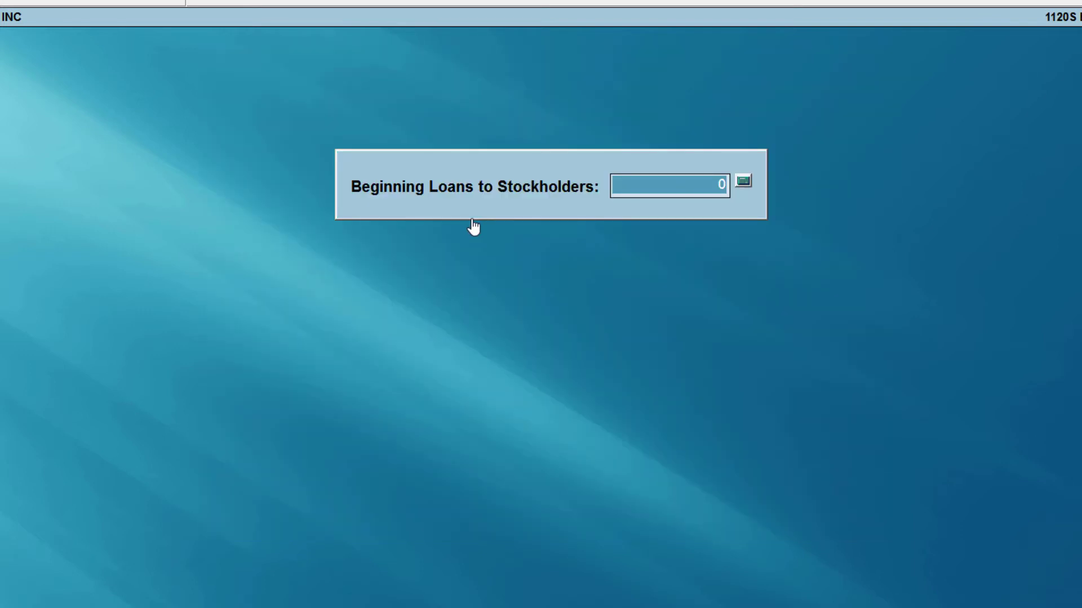
{"action": "key", "text": "Return"}
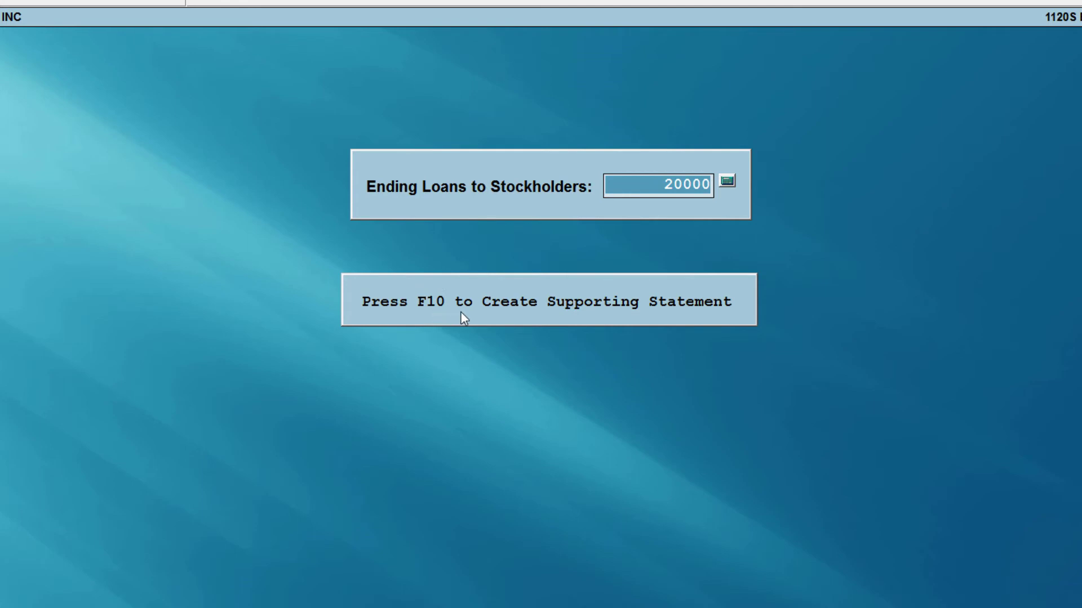
{"action": "key", "text": "Return"}
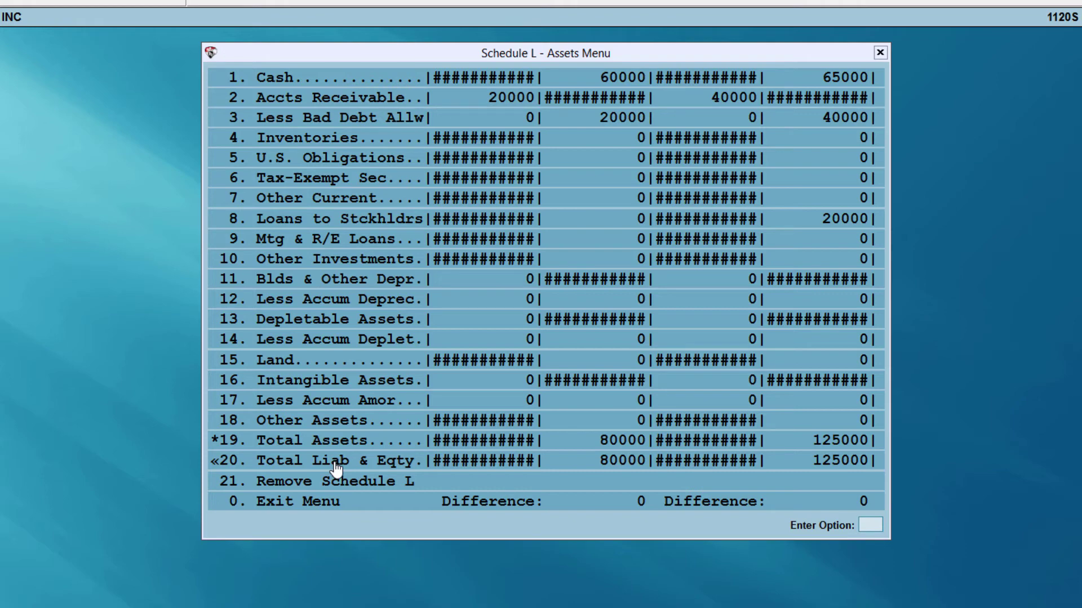
- Open the Schedule L liabilities and equity entries and review the beginning and ending accounts payable
{"action": "left_click", "coordinate": [336, 465]}
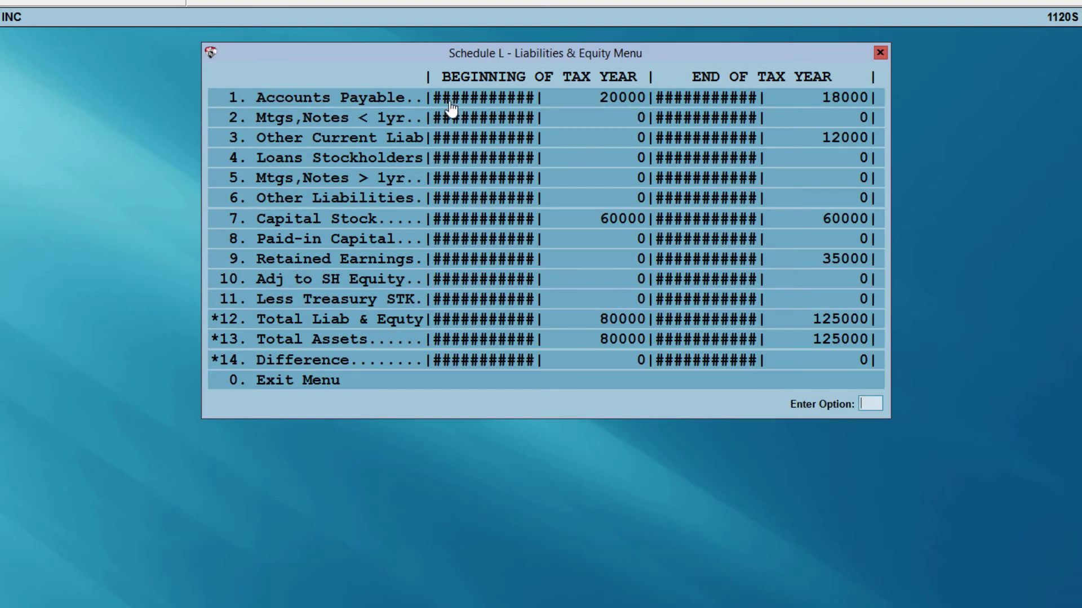
{"action": "left_click", "coordinate": [452, 107]}
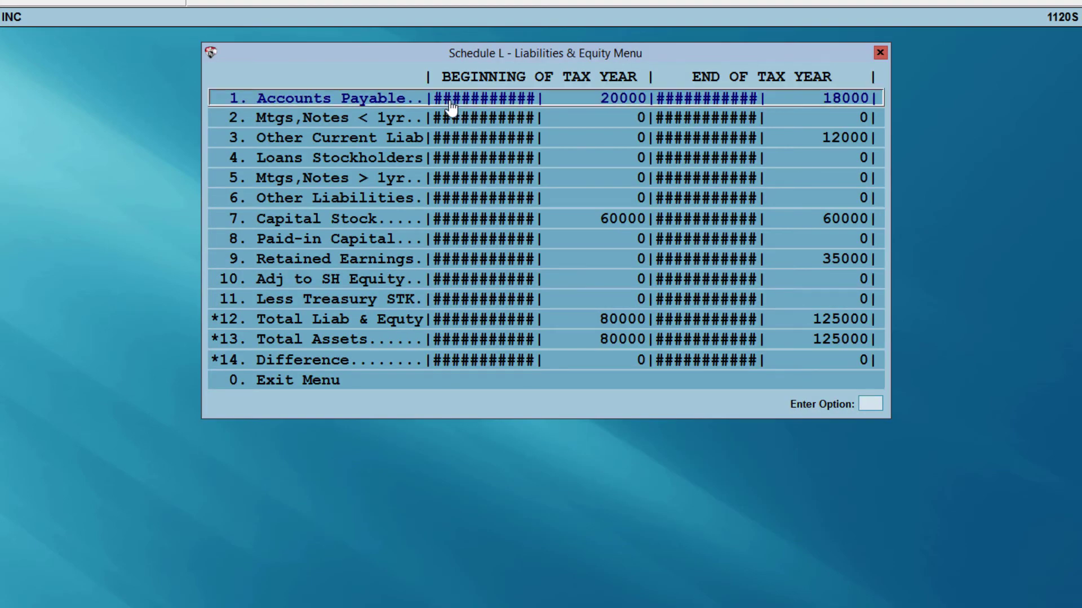
{"action": "key", "text": "Return"}
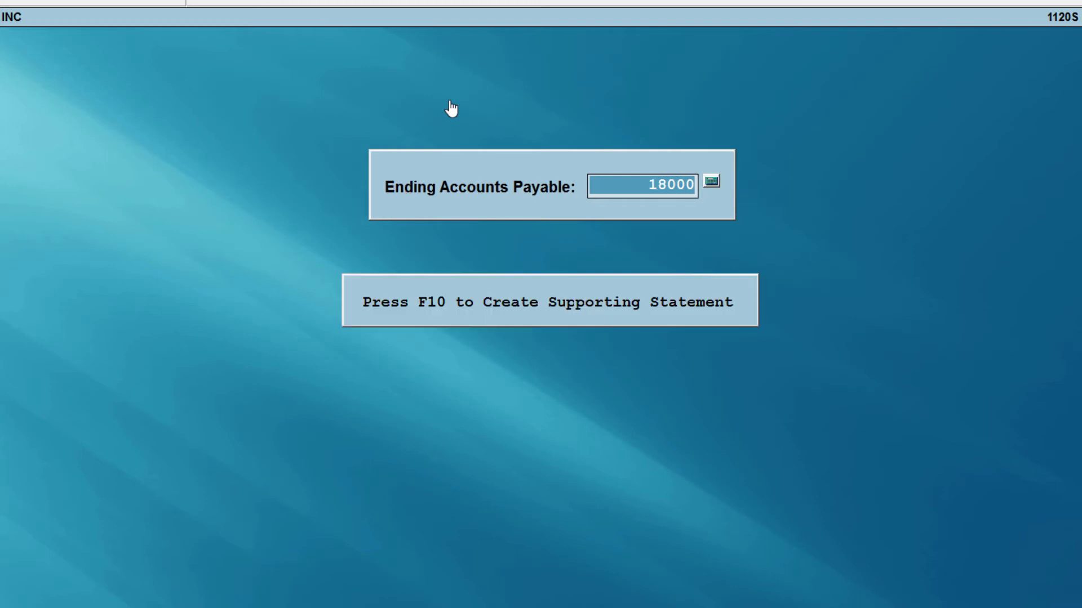
{"action": "key", "text": "Return"}
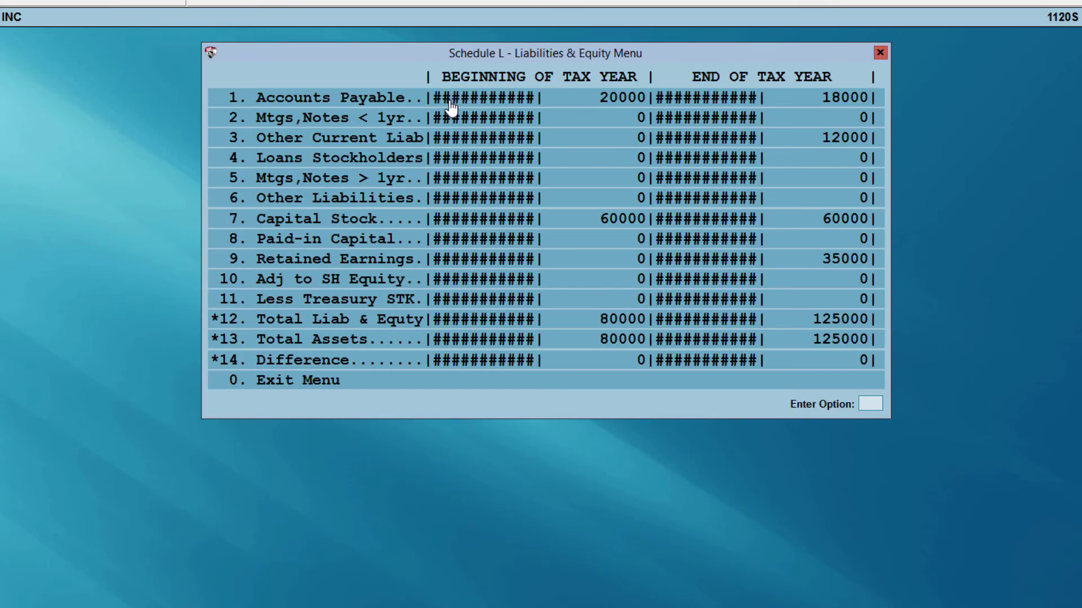
- Review the supporting statement for other current liabilities and exit Schedule L to the main Form 1120S overview
{"action": "left_click", "coordinate": [438, 139]}
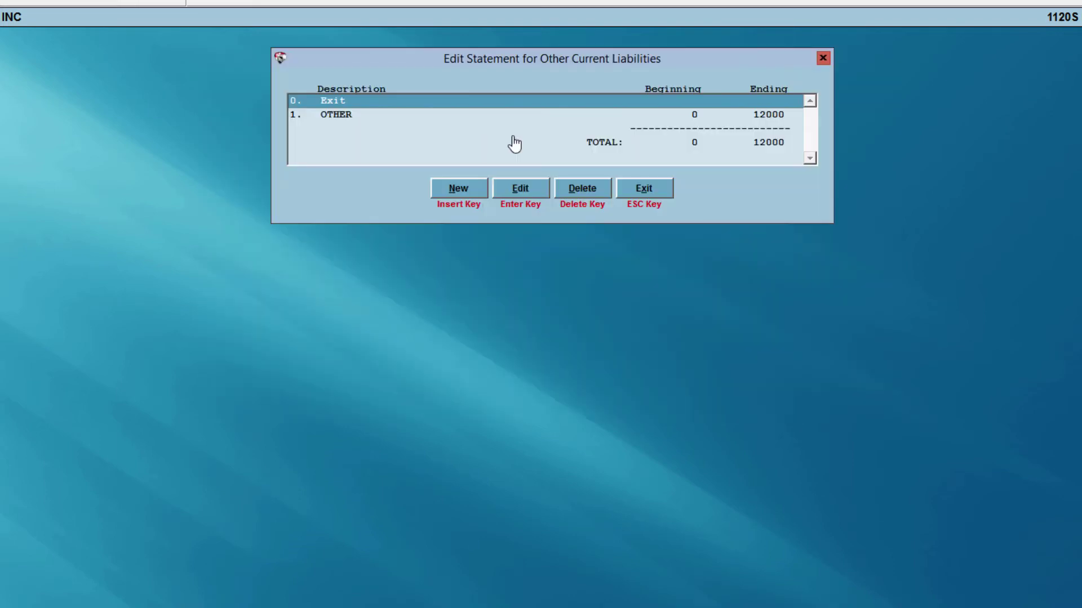
{"action": "left_click", "coordinate": [640, 191]}
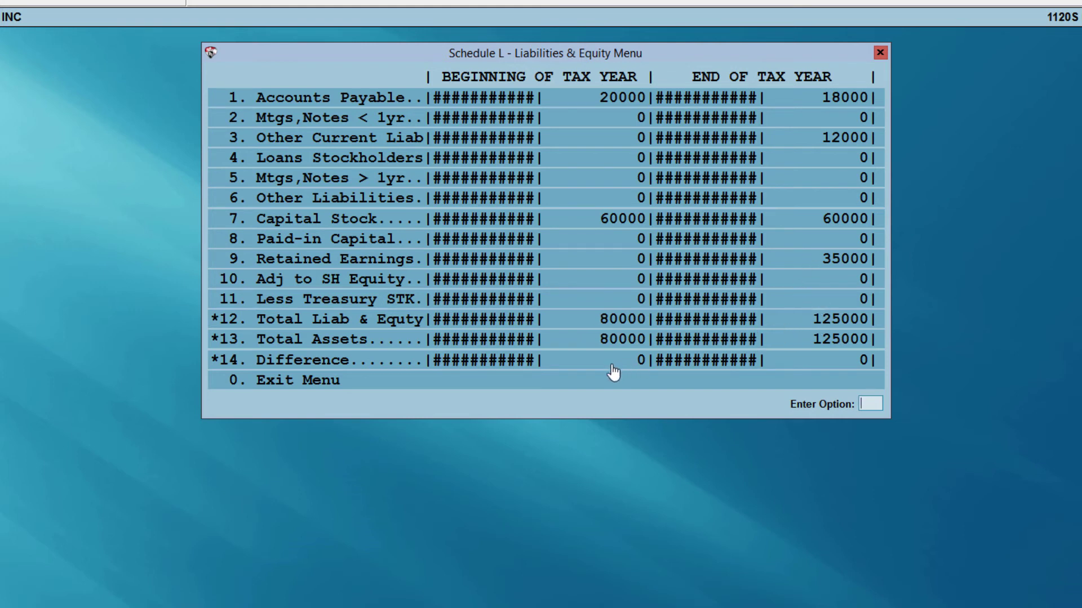
{"action": "left_click", "coordinate": [398, 387]}
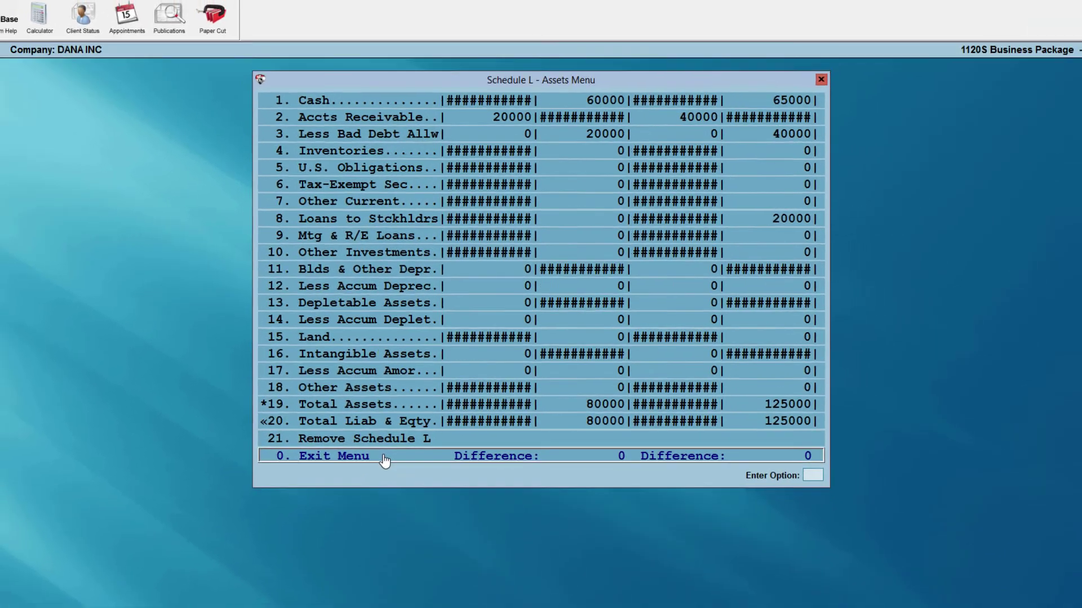
{"action": "left_click", "coordinate": [359, 507]}
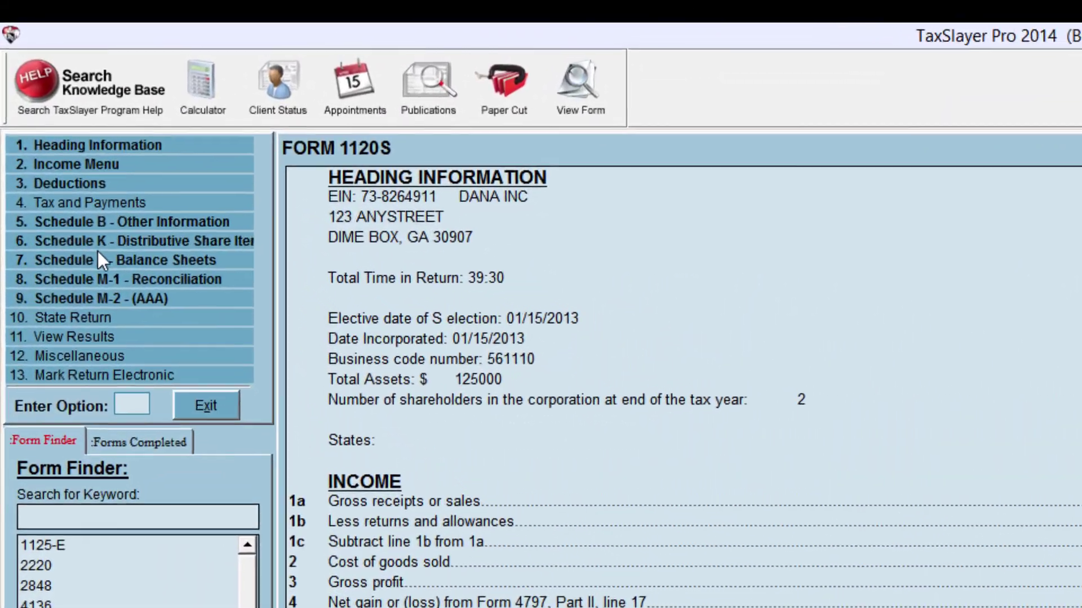
- Open the first listed shareholder's Schedule K-1 for editing and review the ownership details
{"action": "left_click", "coordinate": [69, 248]}
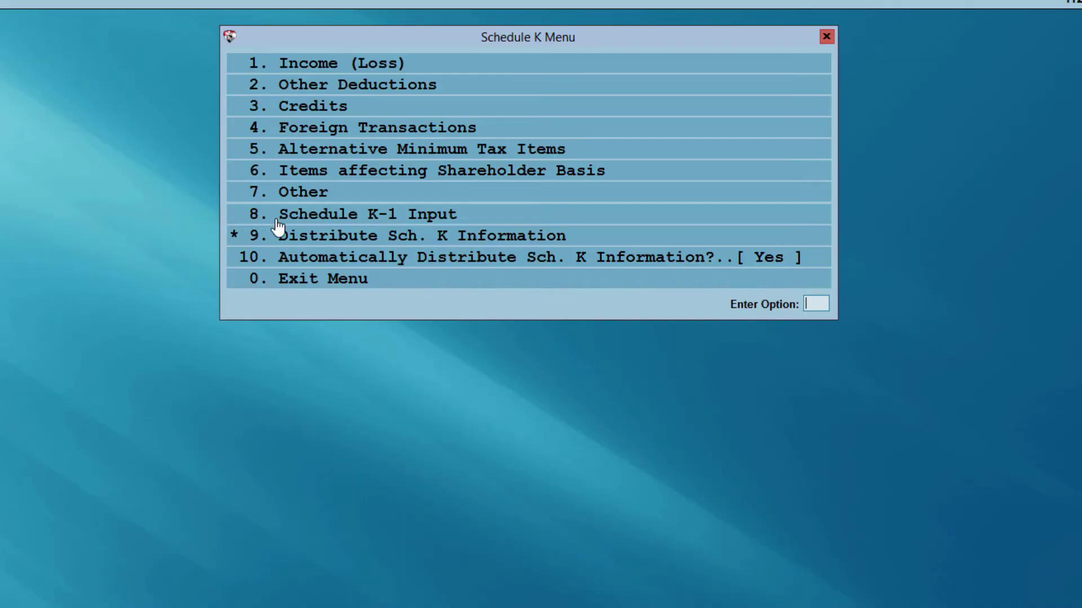
{"action": "left_click", "coordinate": [315, 217]}
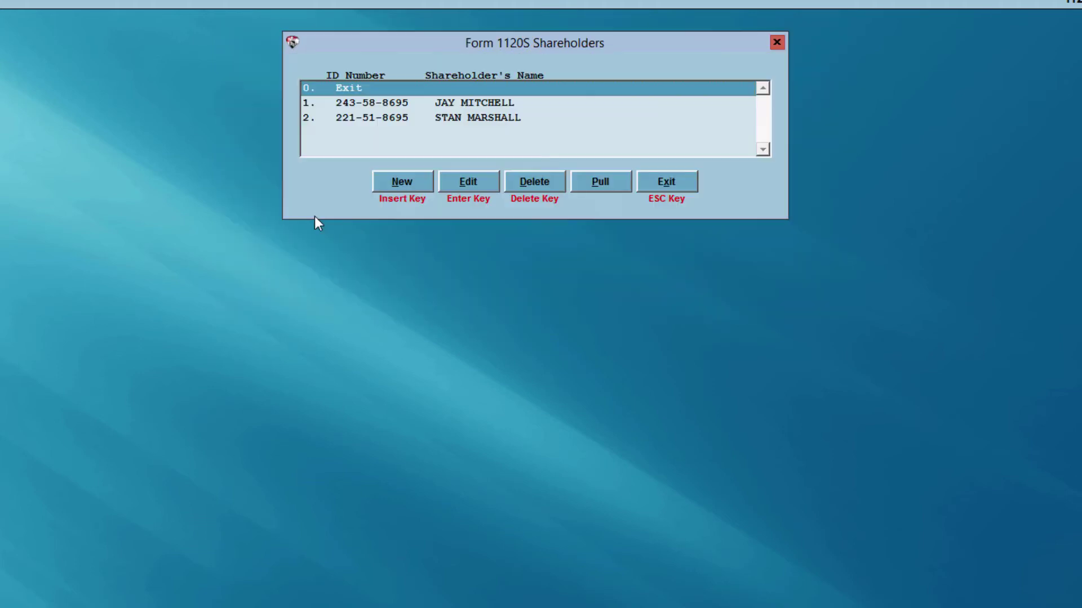
{"action": "left_click", "coordinate": [458, 105]}
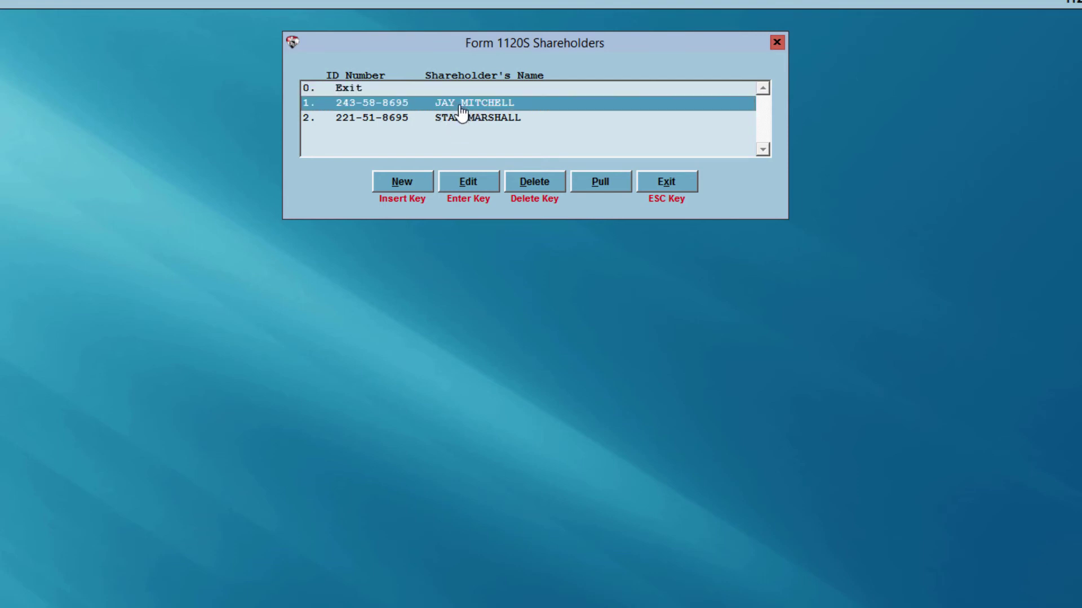
{"action": "left_click", "coordinate": [461, 191]}
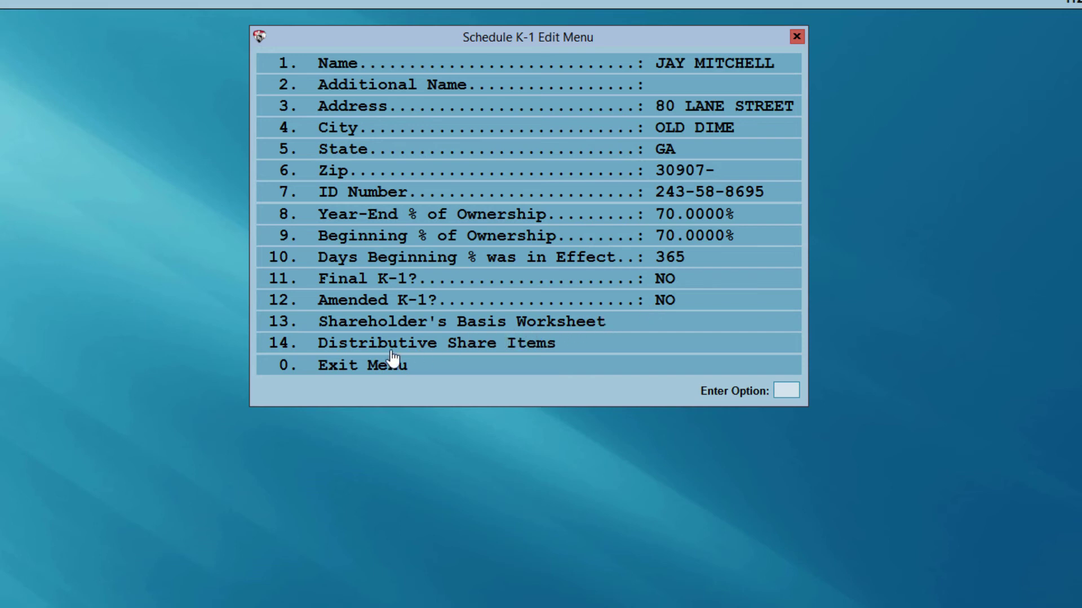
- Review the income (loss) amounts in the shareholder's distributive share items and return to the share item categories
{"action": "left_click", "coordinate": [340, 350]}
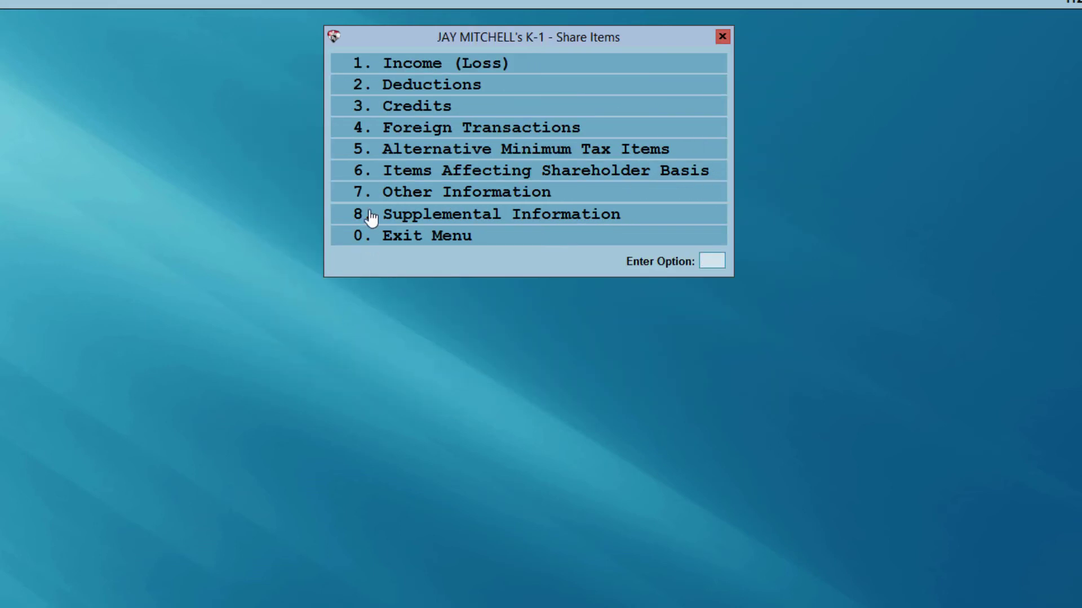
{"action": "left_click", "coordinate": [400, 64]}
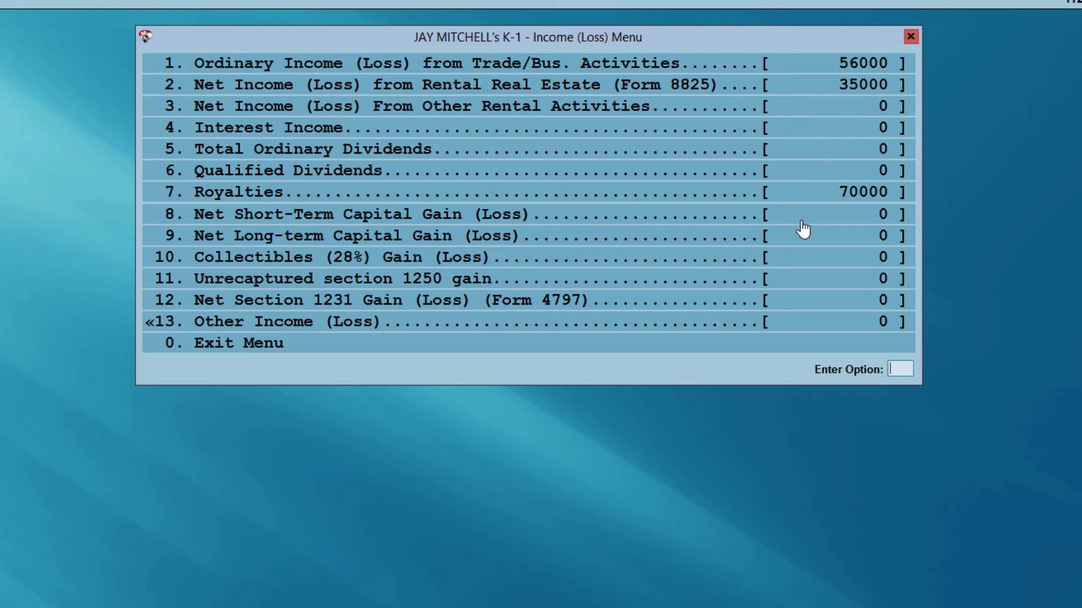
{"action": "left_click", "coordinate": [730, 349]}
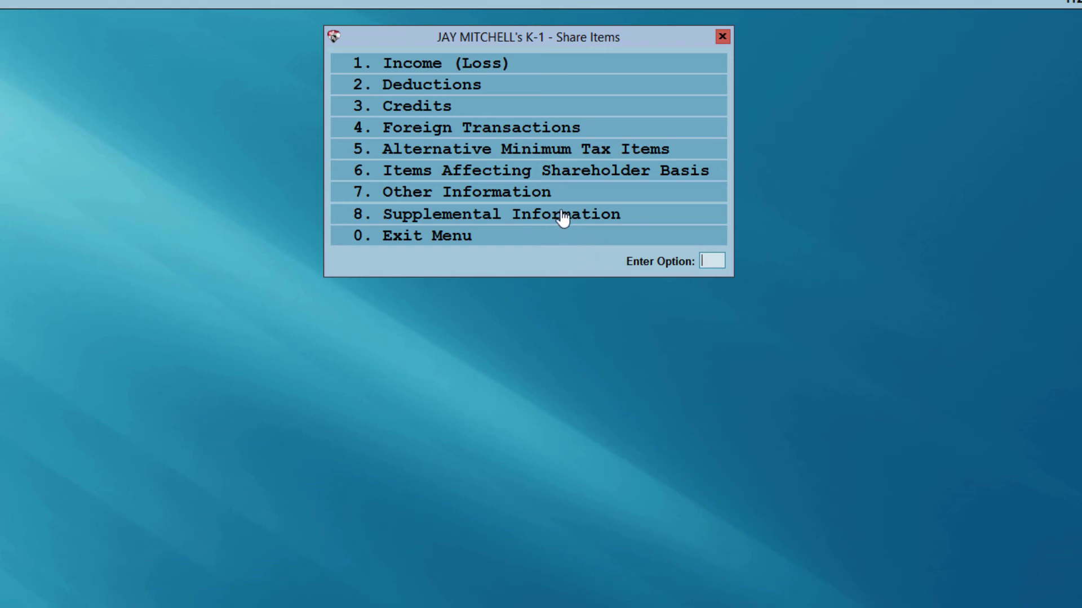
- Review the deductions and the items affecting shareholder basis in the share items, and return to the shareholder's K-1 details
{"action": "left_click", "coordinate": [410, 91]}
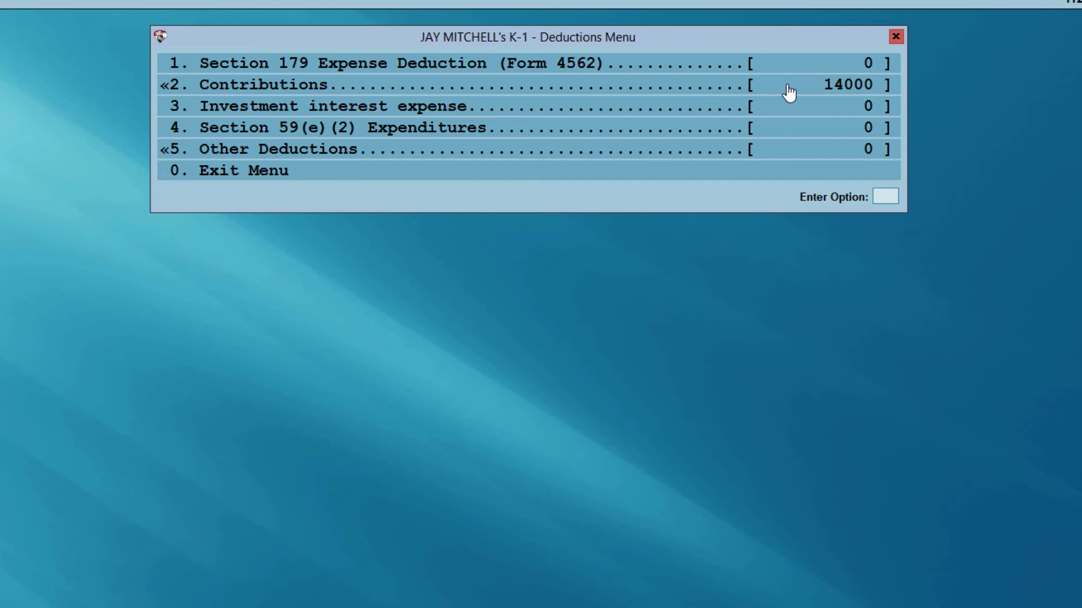
{"action": "left_click", "coordinate": [565, 182]}
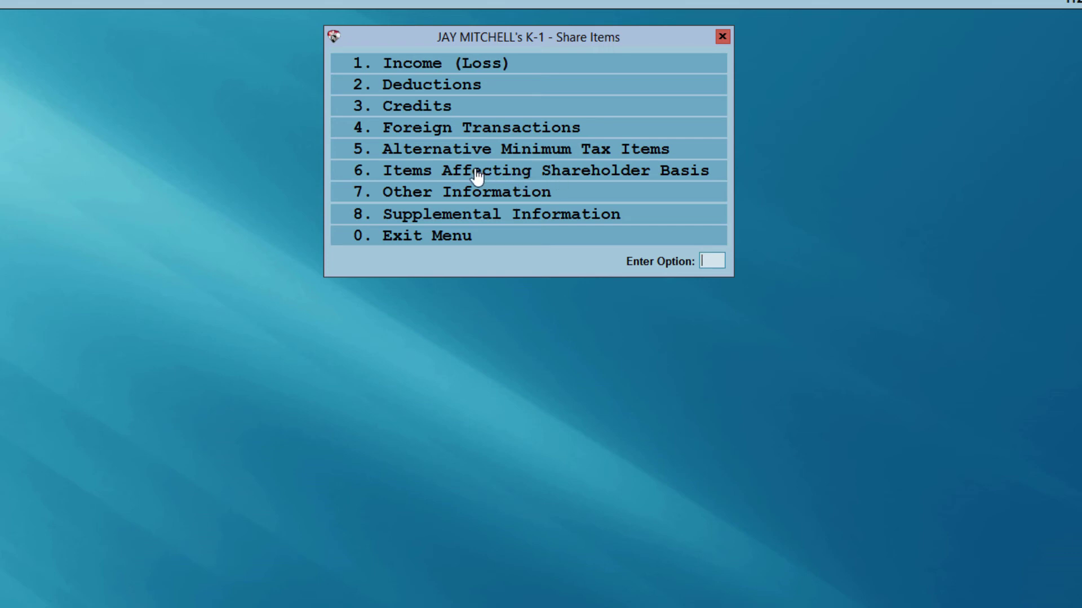
{"action": "left_click", "coordinate": [440, 176]}
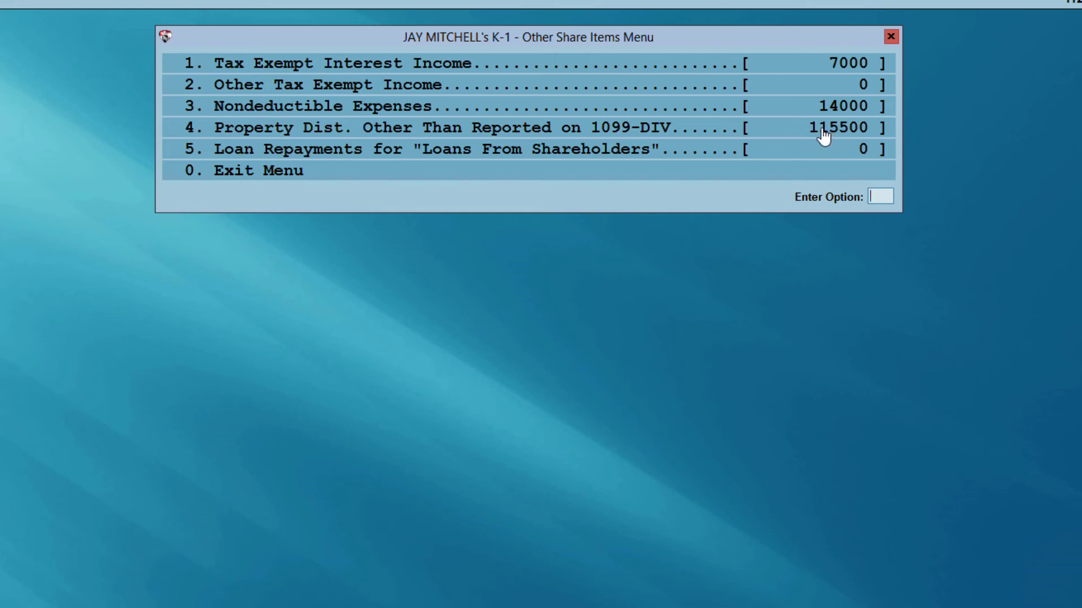
{"action": "left_click", "coordinate": [773, 178]}
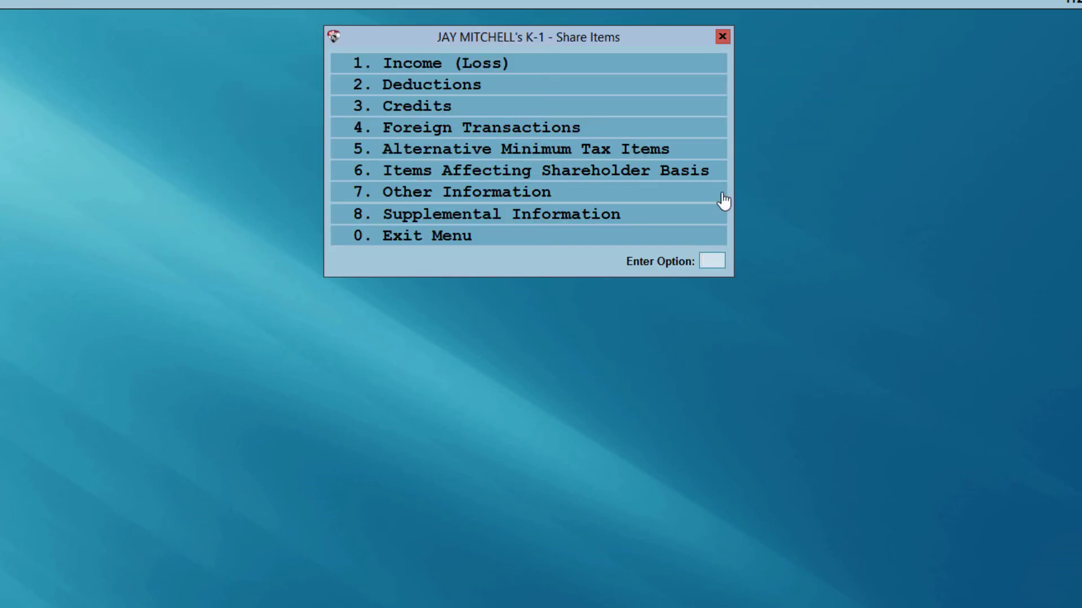
{"action": "left_click", "coordinate": [623, 244]}
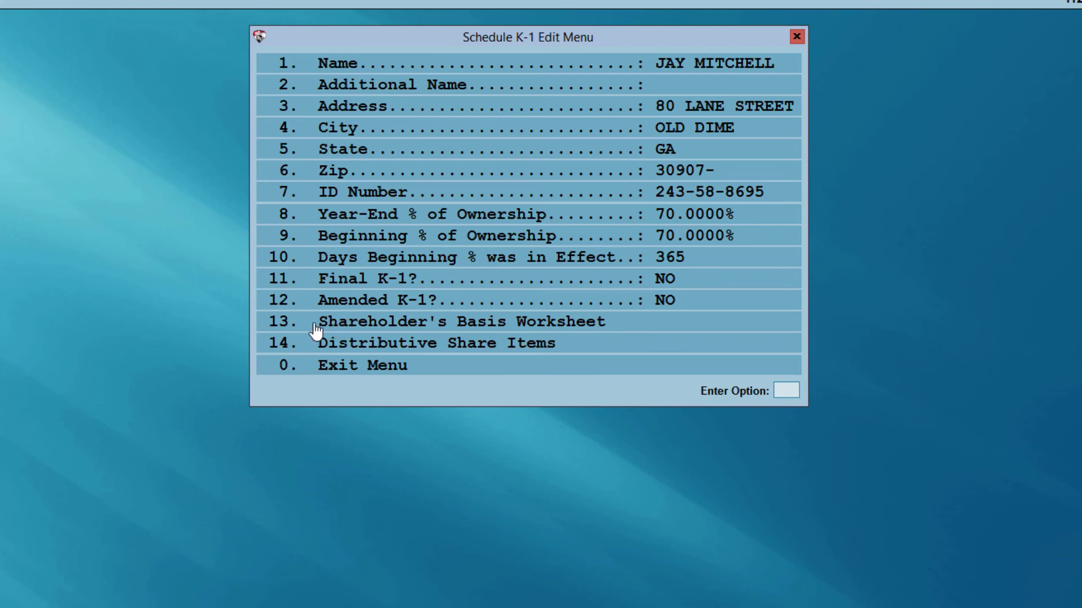
- Review the stock and debt basis amounts in the Shareholder's Basis Worksheet and close the first shareholder's K-1
{"action": "left_click", "coordinate": [391, 325]}
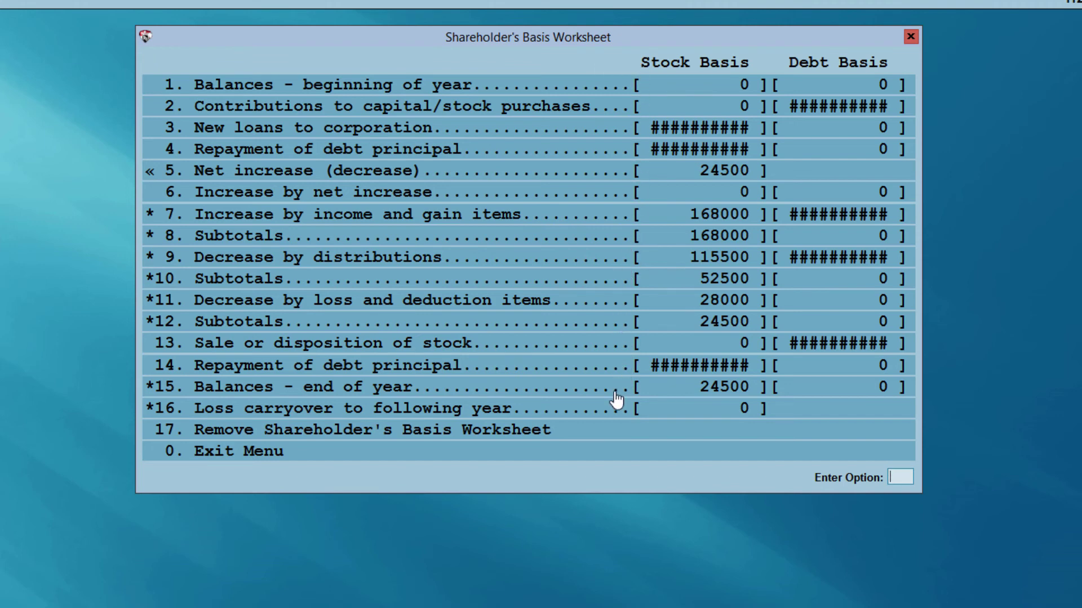
{"action": "left_click", "coordinate": [592, 461]}
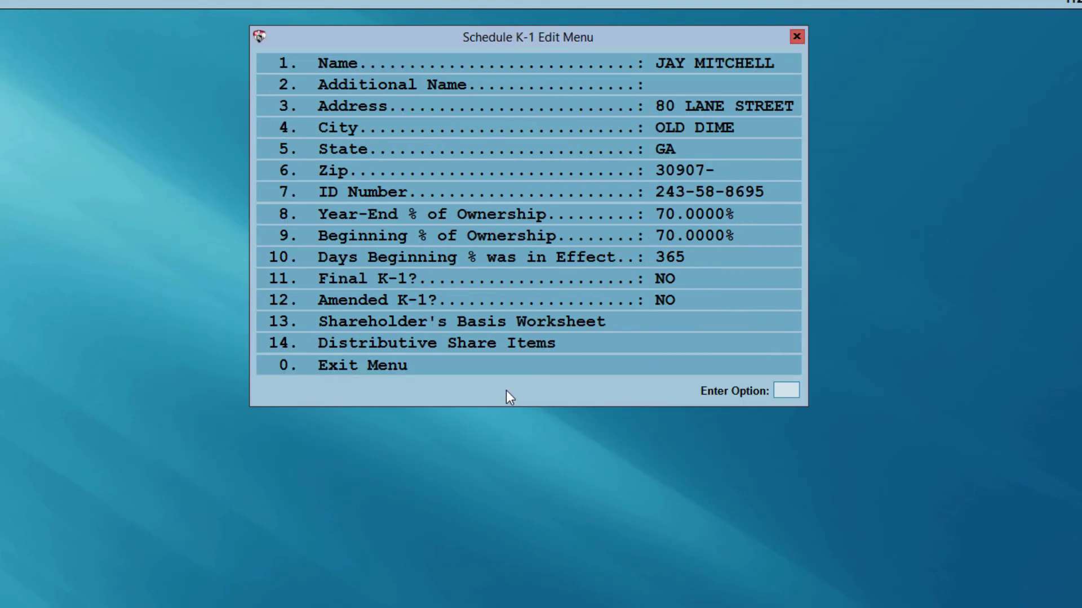
{"action": "left_click", "coordinate": [443, 369]}
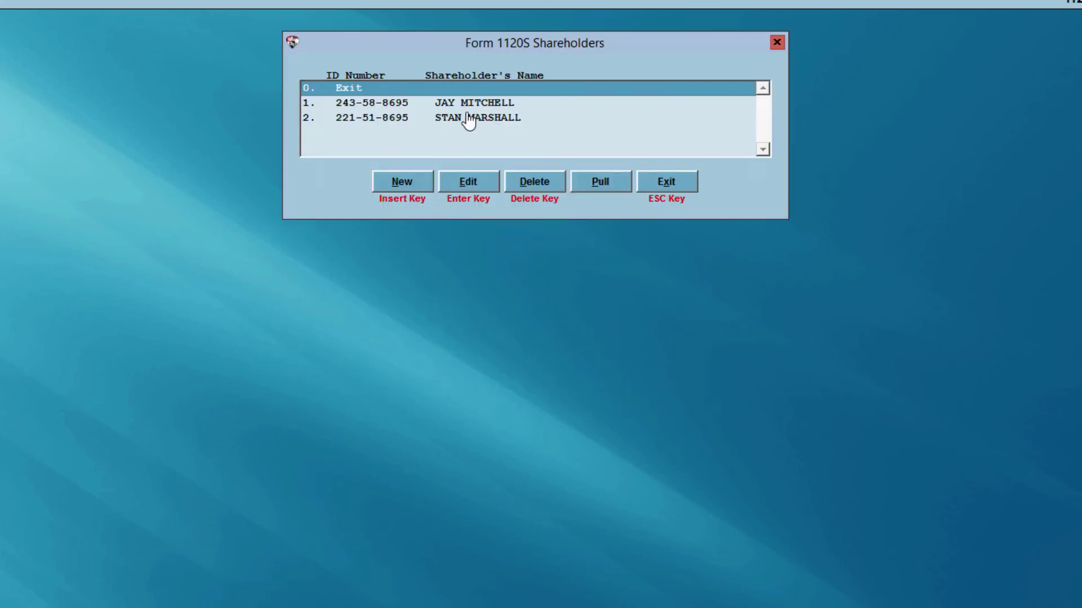
- Open the second listed shareholder's Schedule K-1, review the ownership details and return to the Schedule K options
{"action": "left_click", "coordinate": [456, 120]}
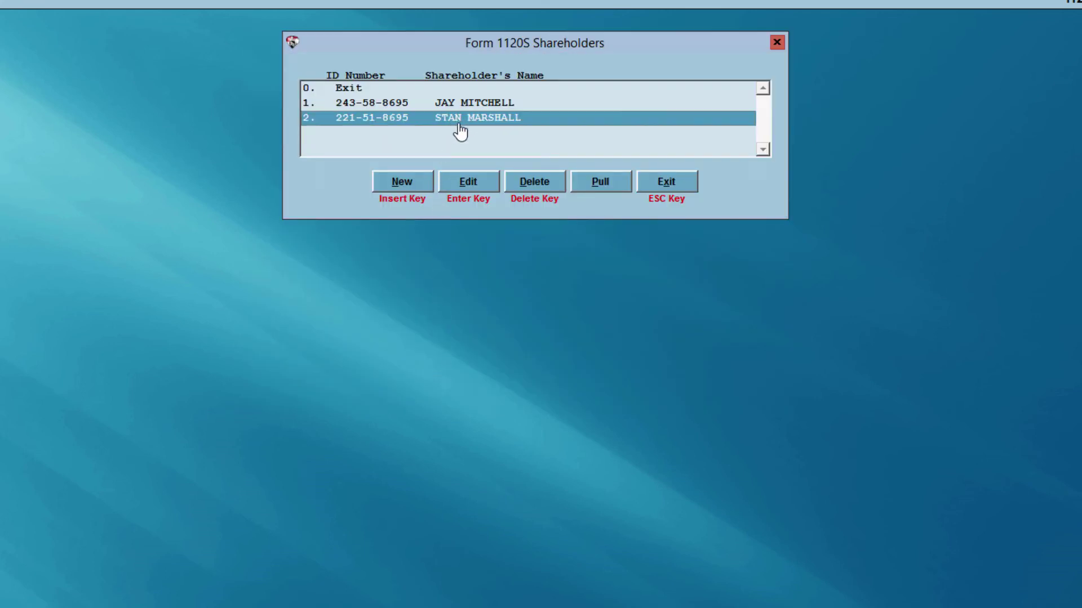
{"action": "left_click", "coordinate": [466, 188]}
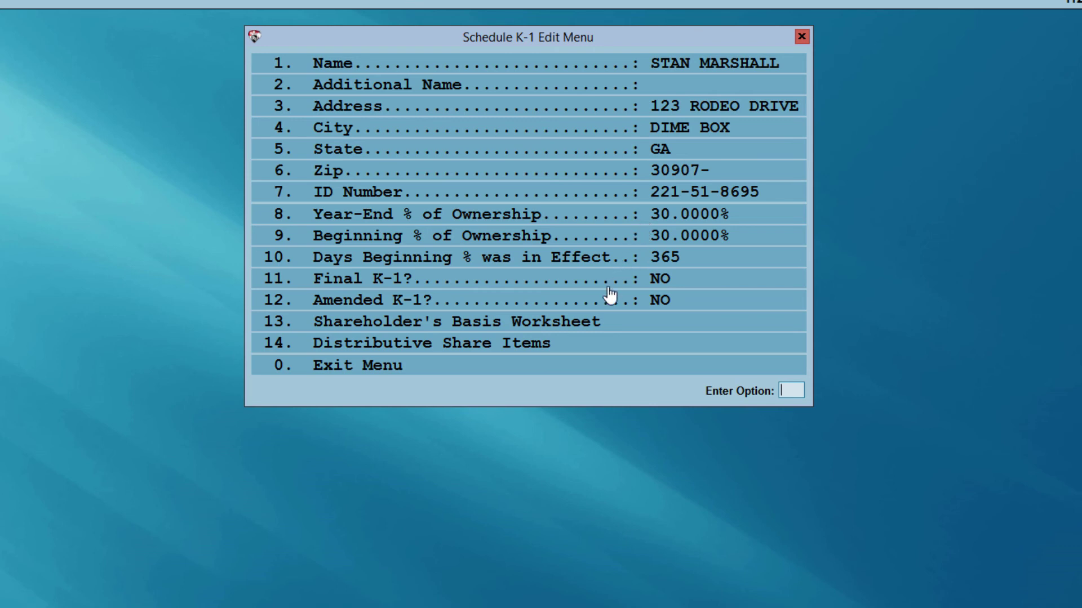
{"action": "left_click", "coordinate": [550, 367]}
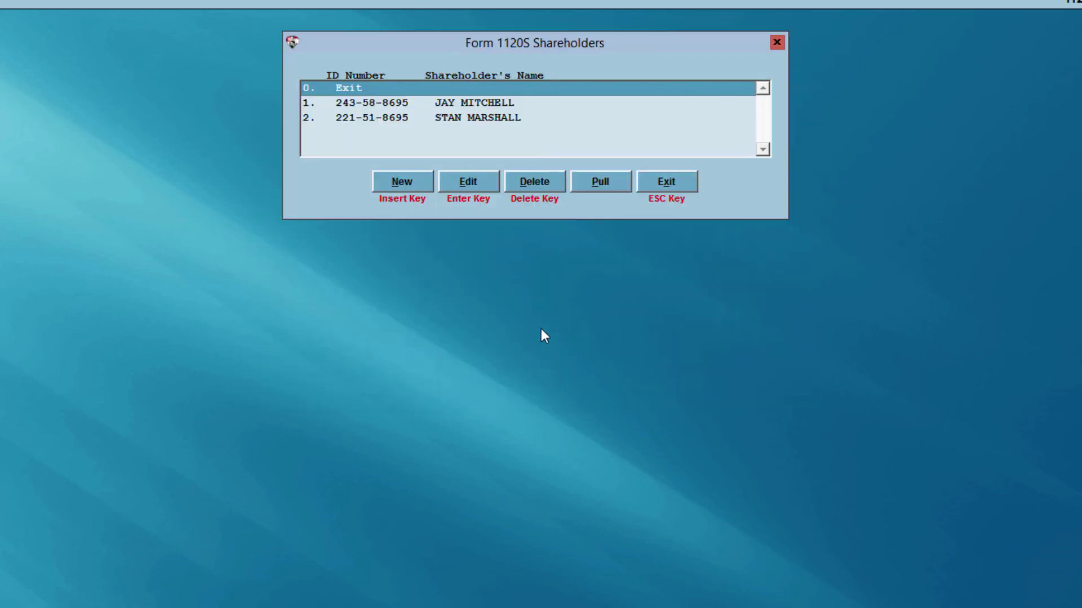
{"action": "left_click", "coordinate": [663, 191]}
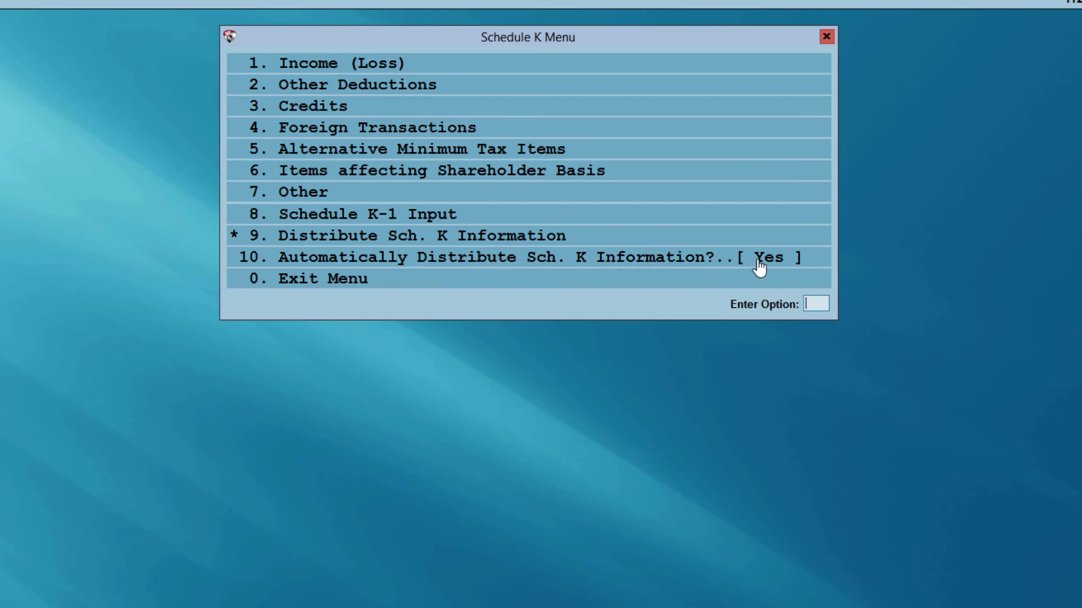
- Turn off automatic distribution of Schedule K information and check the shareholder list in Schedule K-1 Input
{"action": "left_click", "coordinate": [663, 259]}
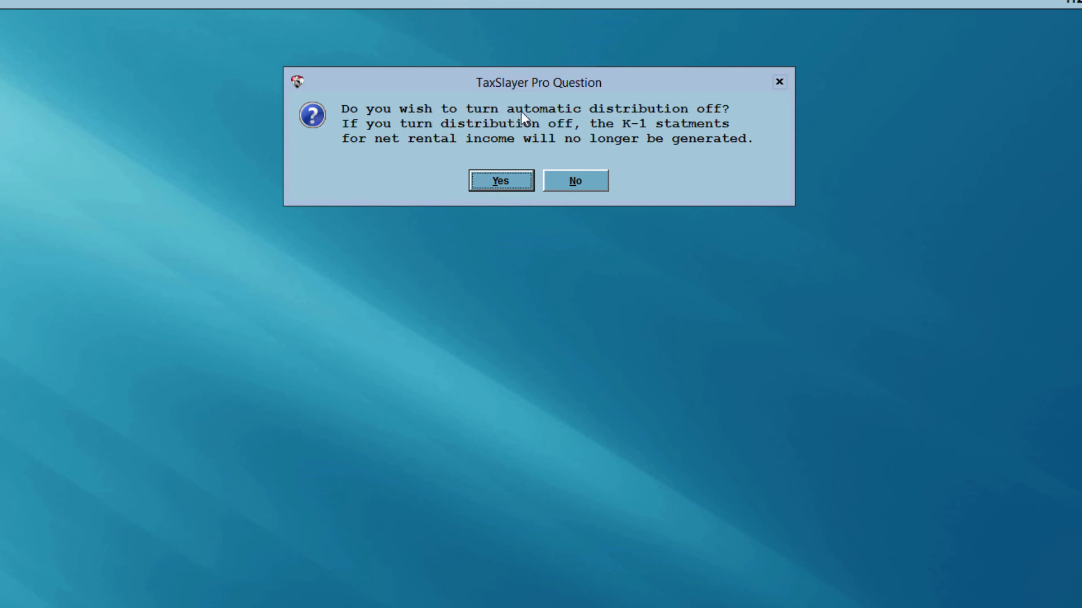
{"action": "left_click", "coordinate": [492, 179]}
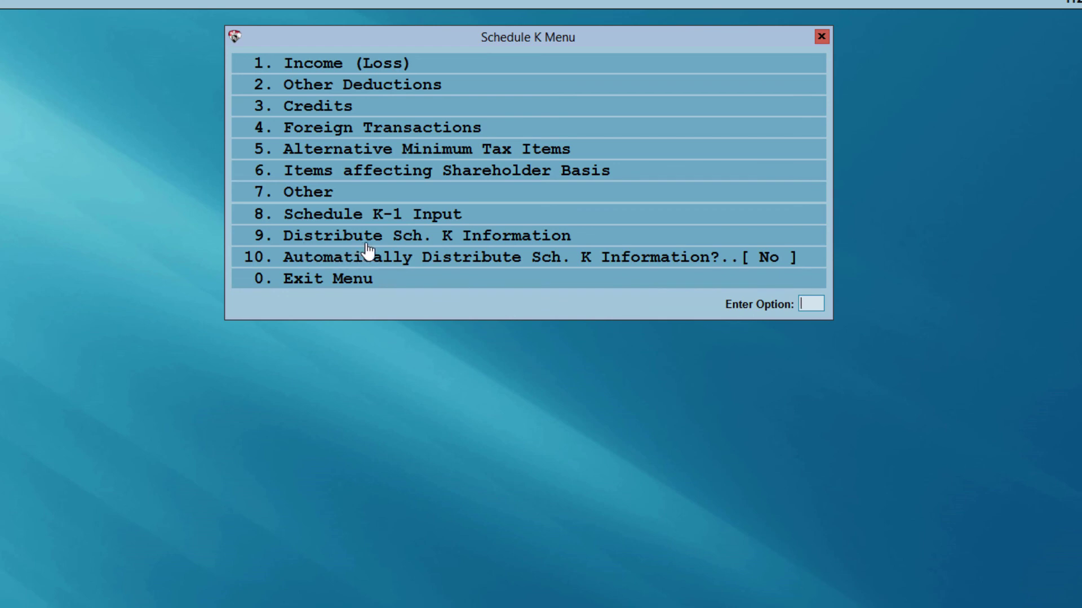
{"action": "left_click", "coordinate": [425, 221]}
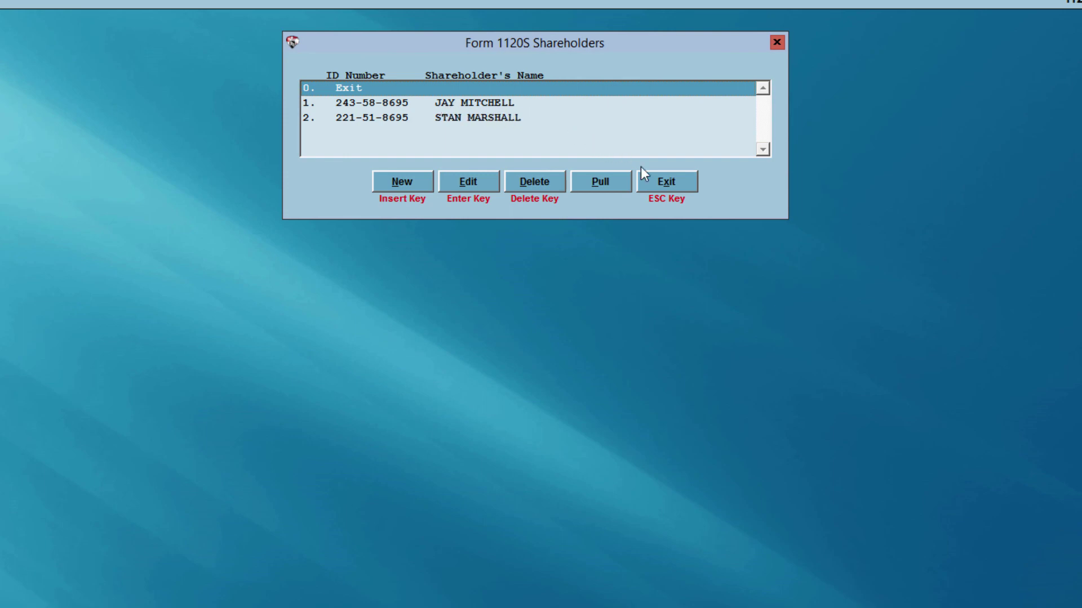
{"action": "left_click", "coordinate": [658, 183]}
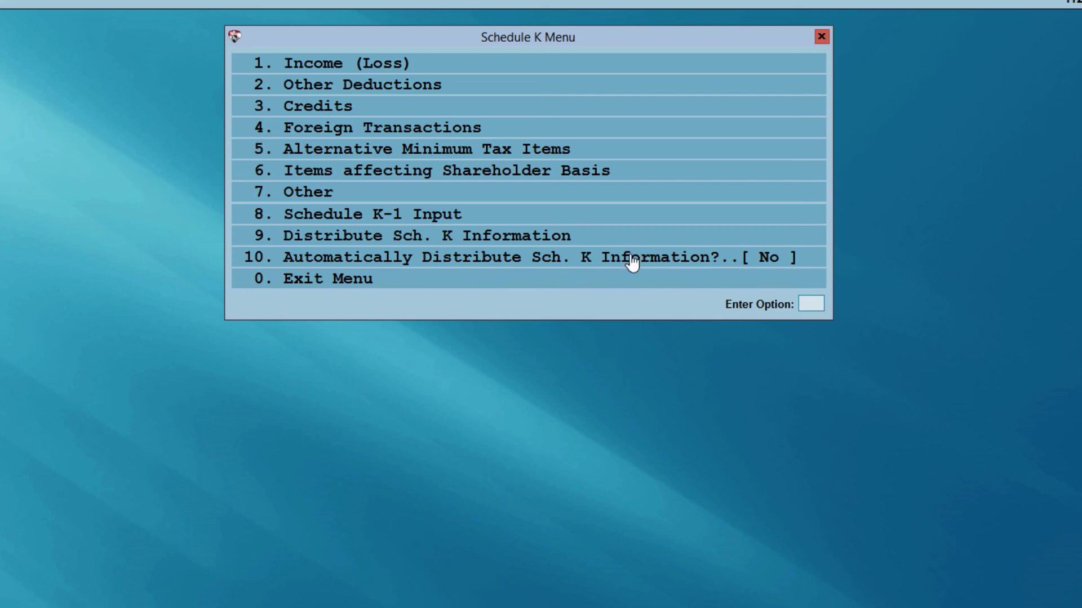
- Set automatic distribution of Schedule K information back to Yes and exit Schedule K to the Form 1120S overview
{"action": "left_click", "coordinate": [387, 262]}
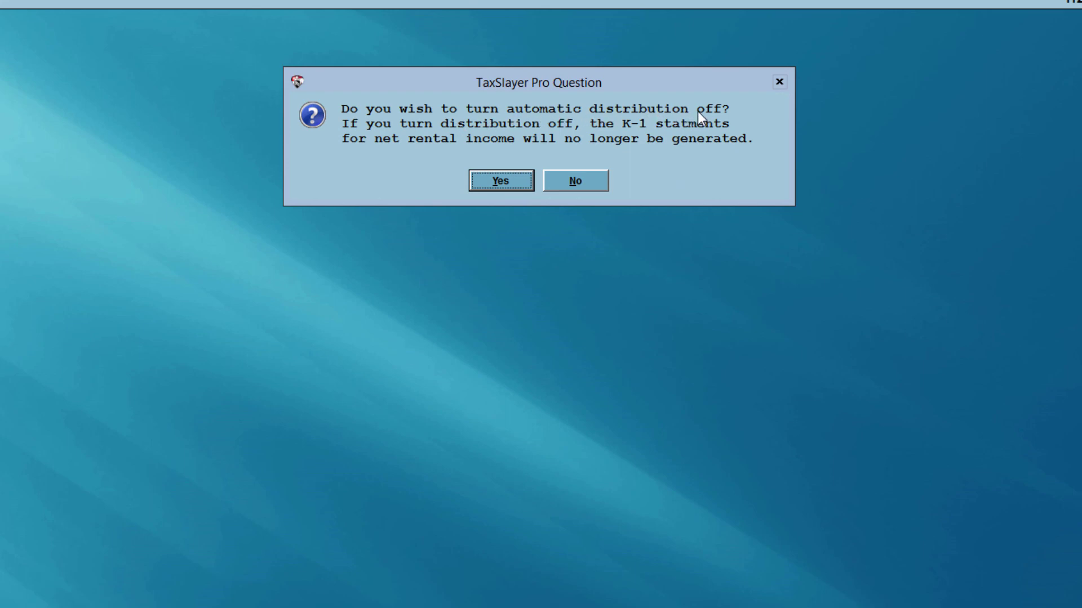
{"action": "left_click", "coordinate": [585, 181]}
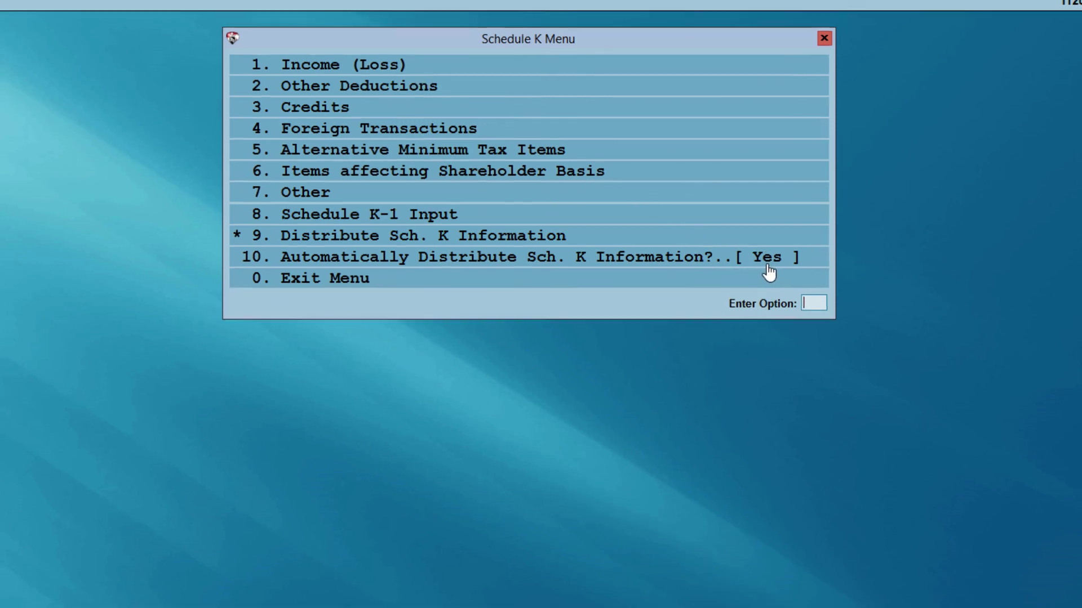
{"action": "left_click", "coordinate": [585, 274]}
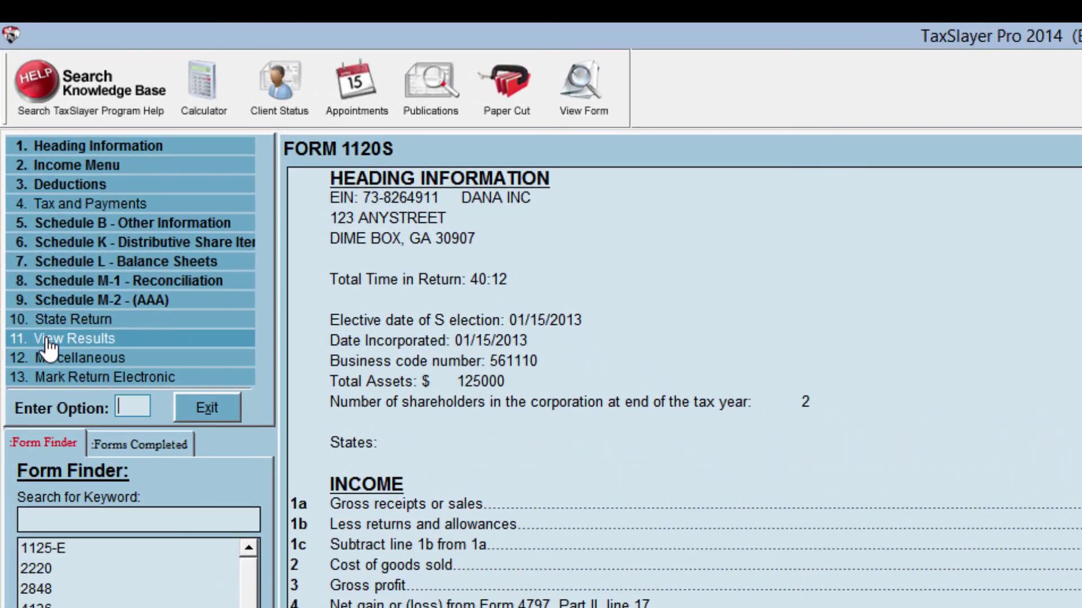
- View the completed Form 1120S from the return results, examine its income, deductions and signature sections, and return to the overview
{"action": "left_click", "coordinate": [48, 346]}
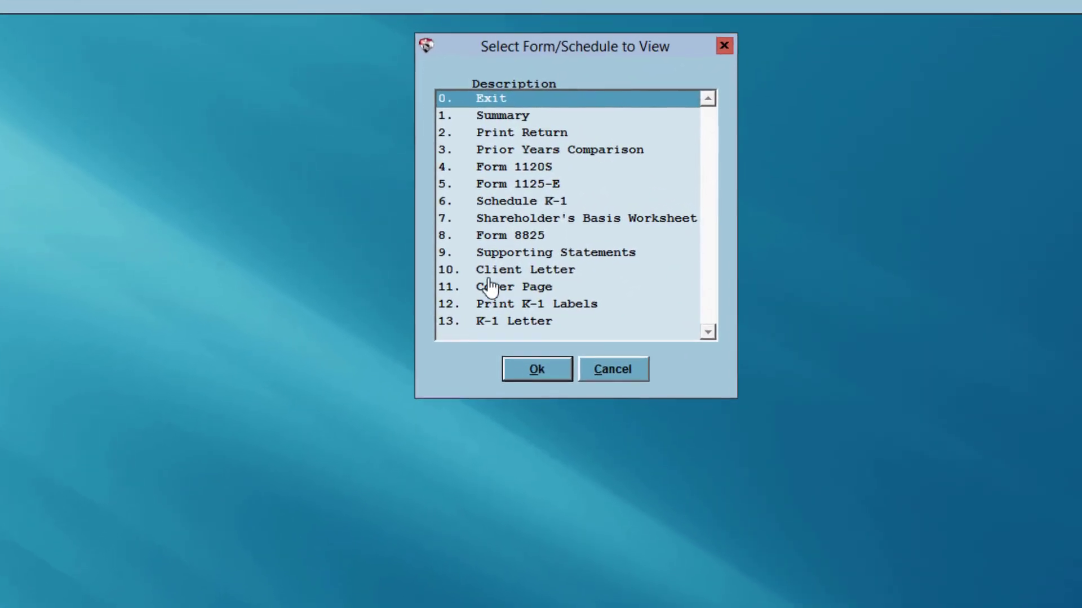
{"action": "left_click", "coordinate": [492, 171]}
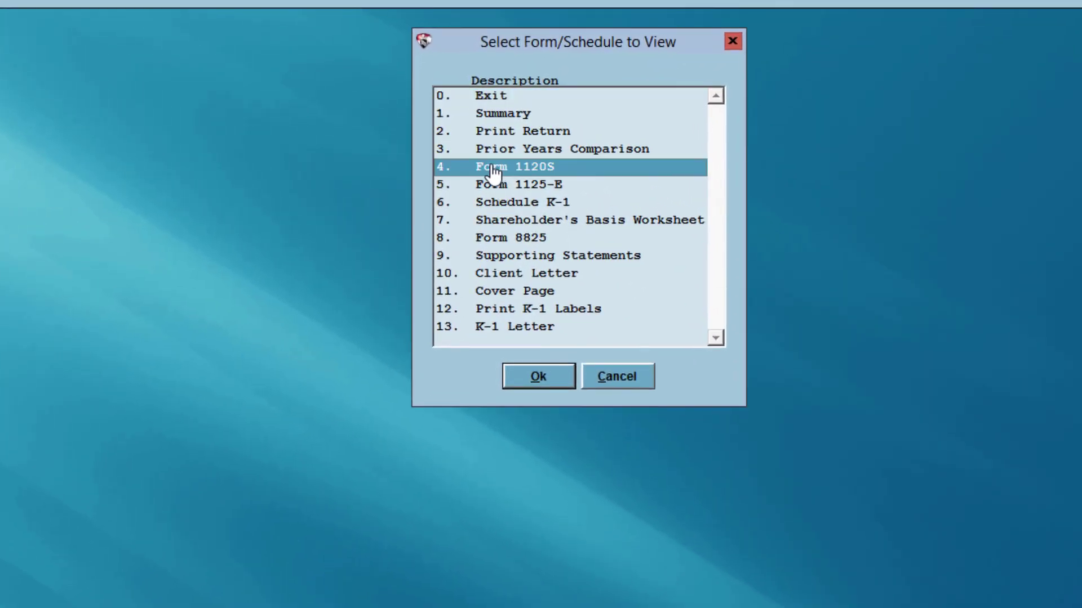
{"action": "left_click", "coordinate": [516, 384]}
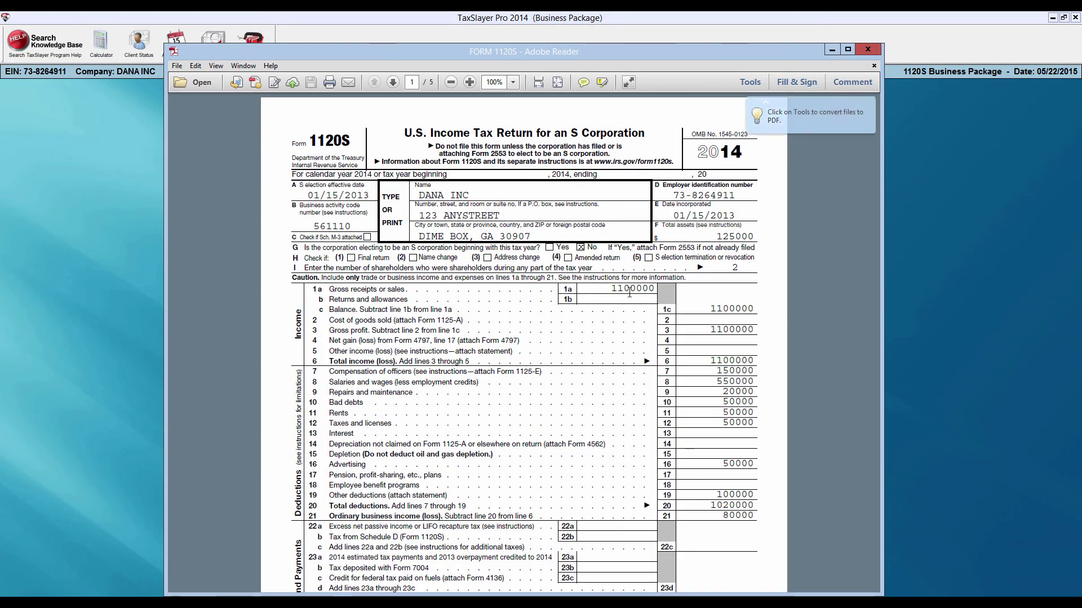
{"action": "scroll", "coordinate": [795, 259], "scroll_direction": "down", "scroll_amount": 4}
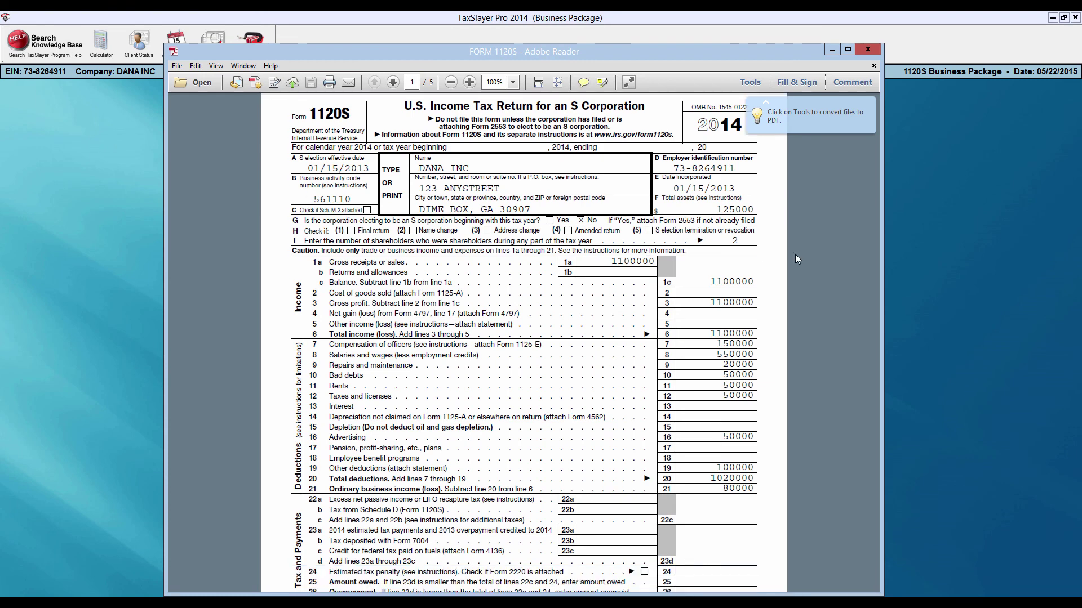
{"action": "scroll", "coordinate": [795, 257], "scroll_direction": "down", "scroll_amount": 4}
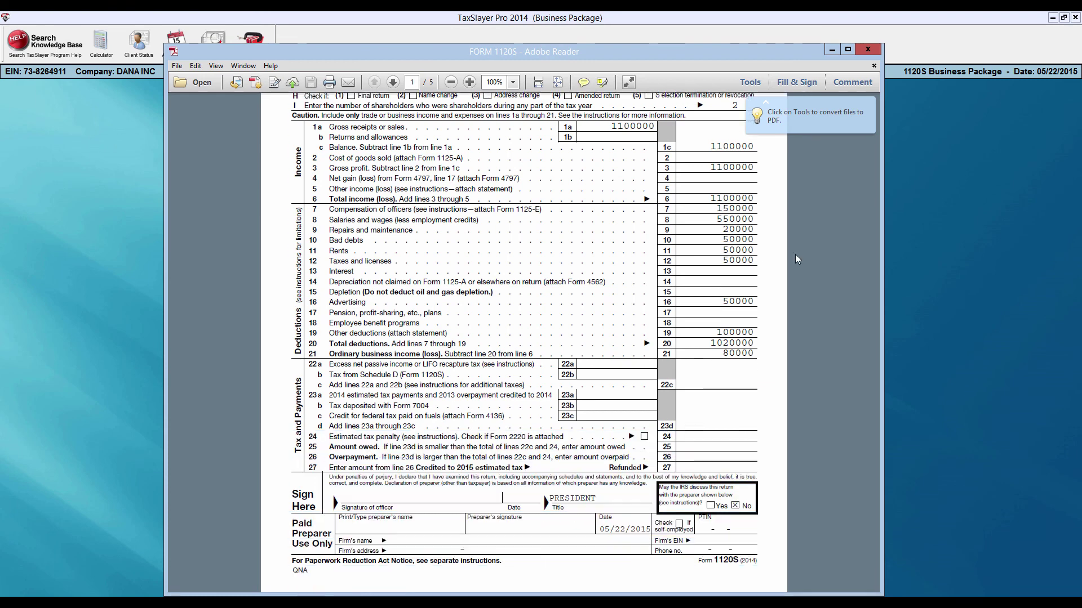
{"action": "scroll", "coordinate": [796, 259], "scroll_direction": "down", "scroll_amount": 3}
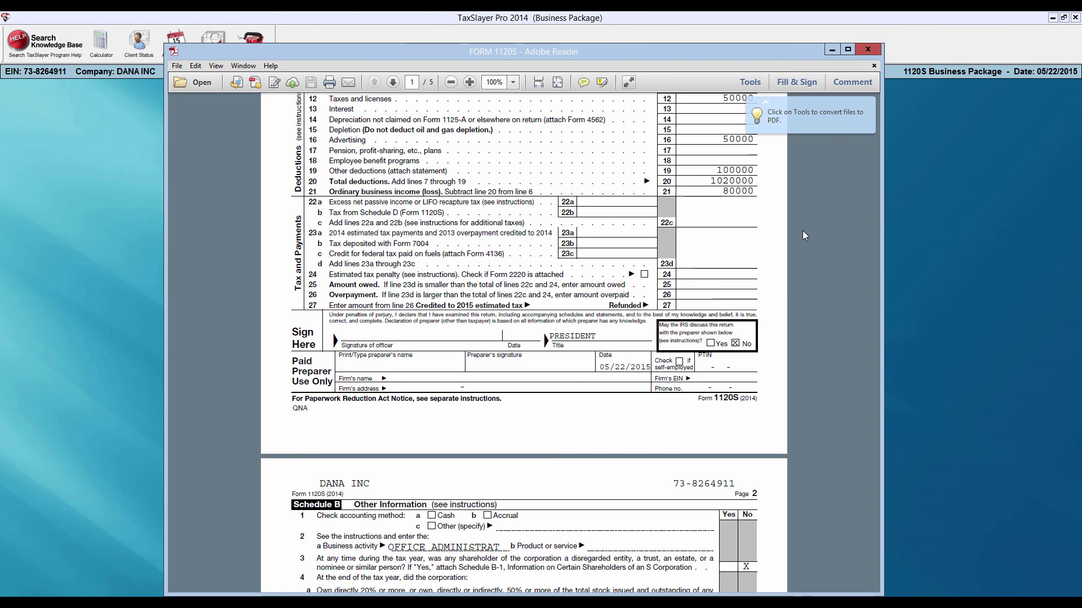
{"action": "left_click", "coordinate": [868, 51]}
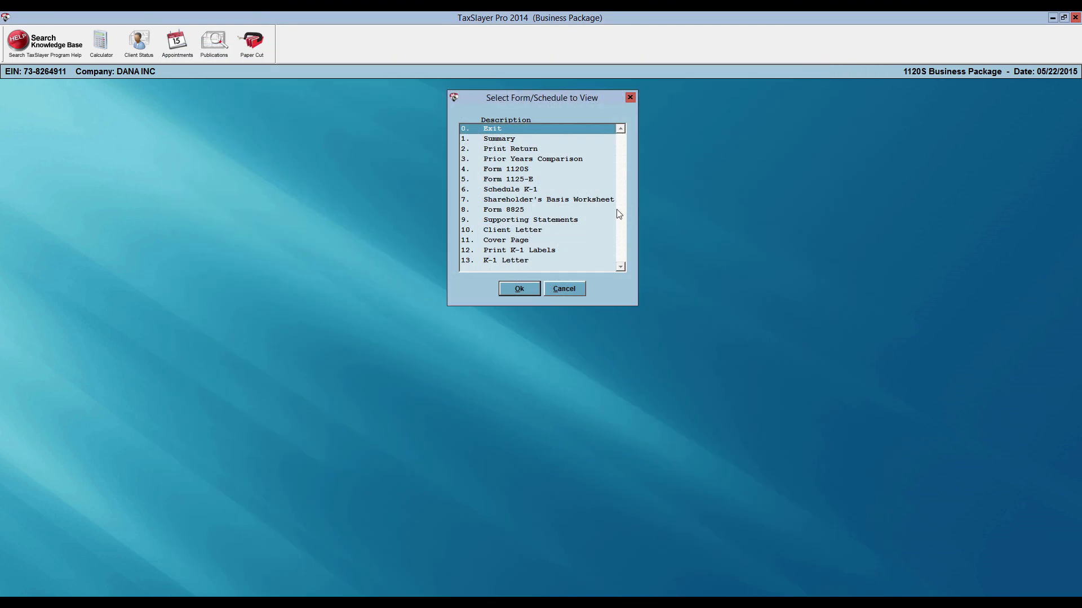
{"action": "left_click", "coordinate": [516, 289]}
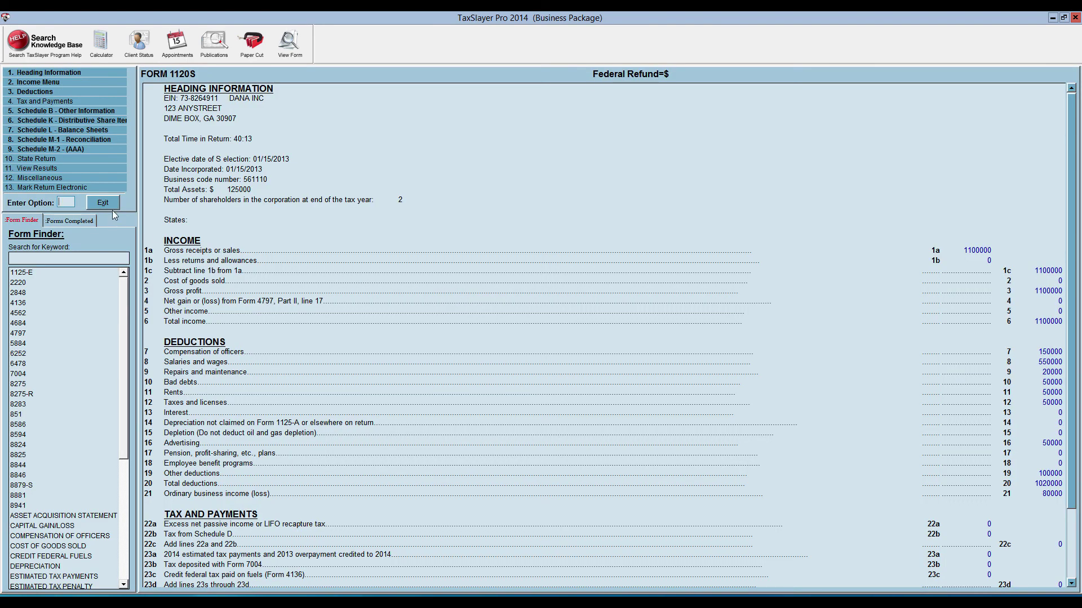